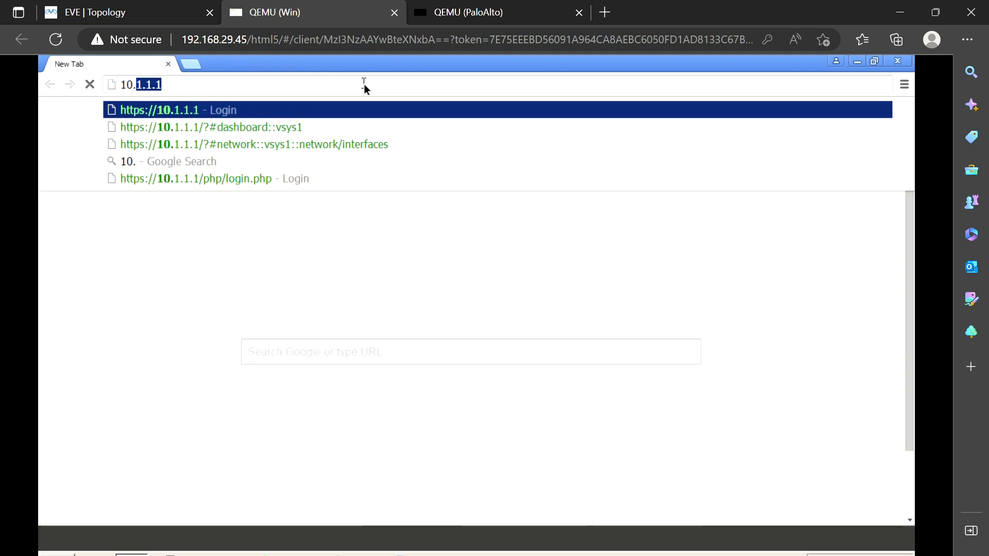
Log in as admin with the account password, dismiss the startup notice, and go to Device
type("admin")
key("Tab")
type("•")
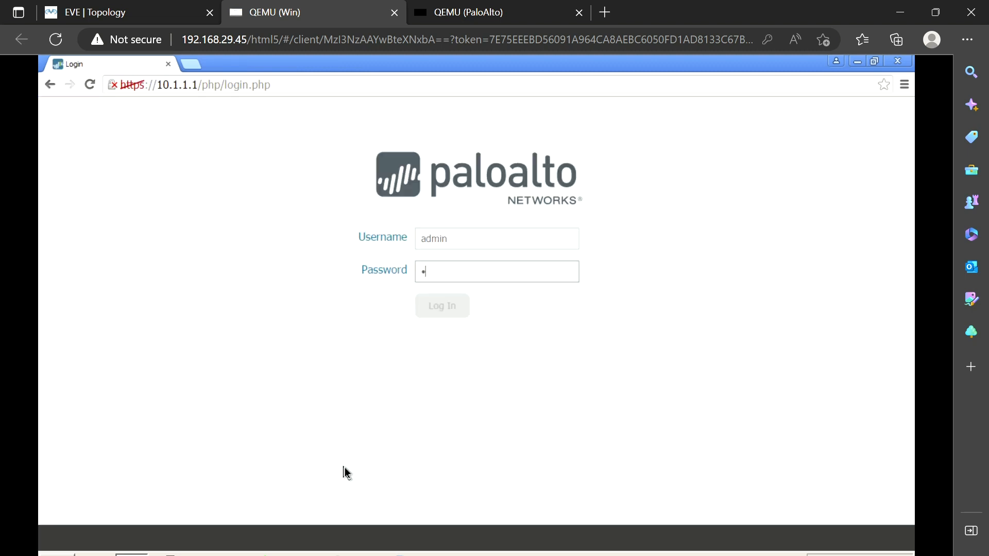
type("•••••••")
key("Return")
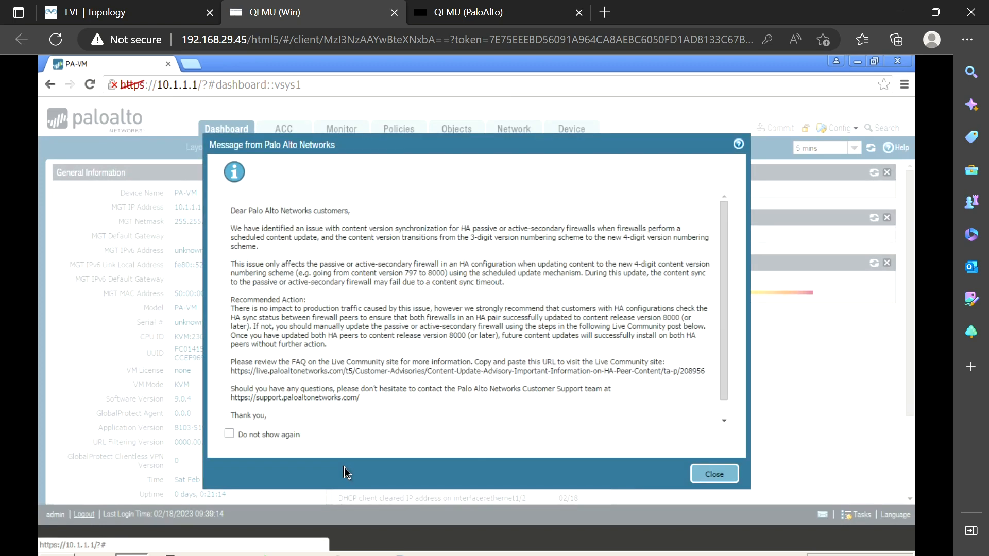
left_click(723, 474)
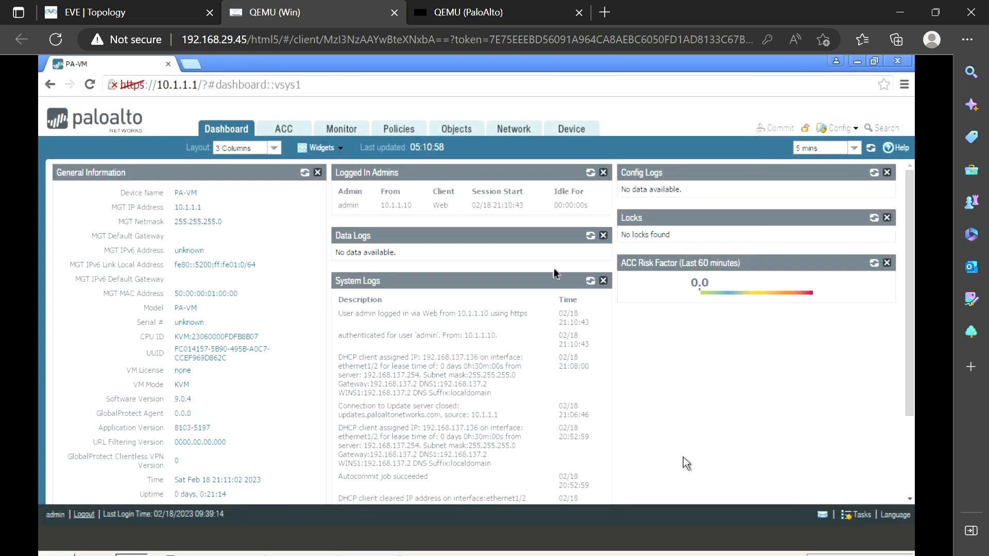
left_click(575, 133)
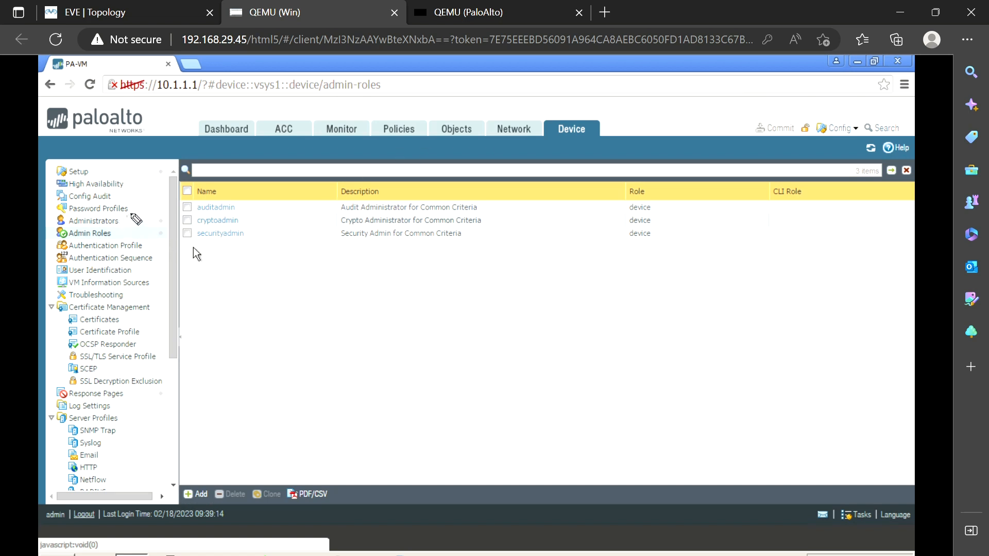
Show the Administrators list with the single admin Superuser account
mouse_move(131, 215)
left_mouse_down()
mouse_move(51, 222)
mouse_move(135, 226)
mouse_move(124, 211)
left_mouse_up()
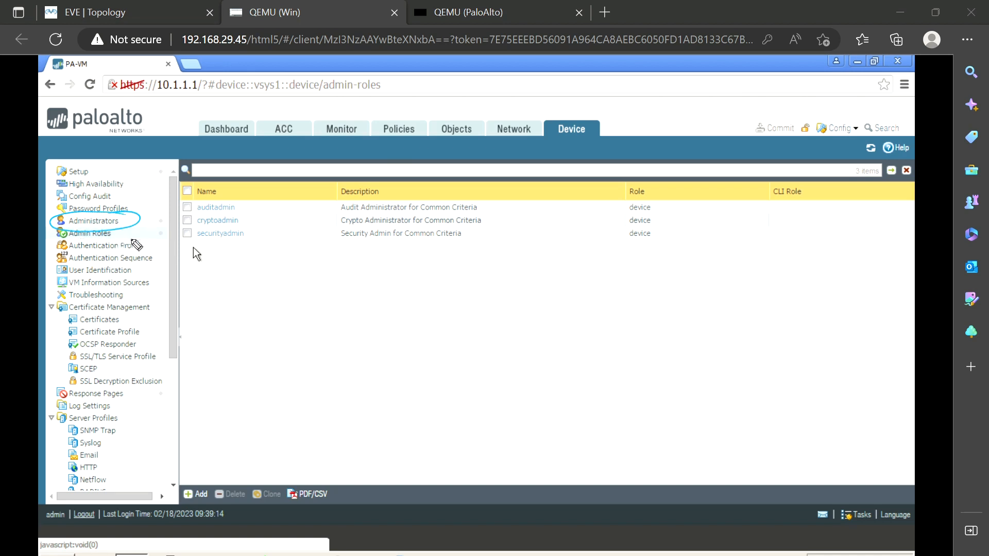
mouse_move(122, 236)
left_mouse_down()
mouse_move(154, 221)
mouse_move(182, 248)
left_mouse_up()
left_click_drag(135, 211, 159, 205)
key("Escape")
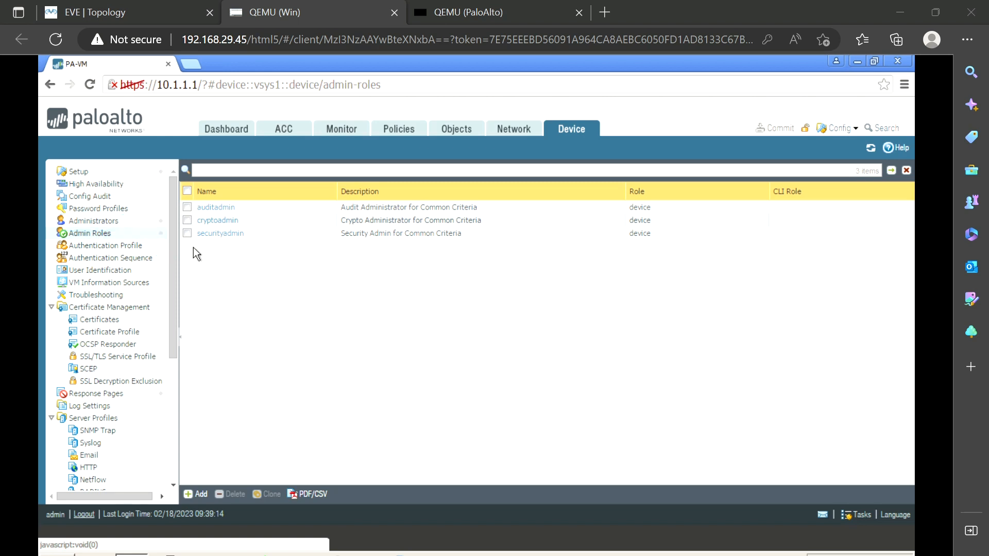
left_click(86, 225)
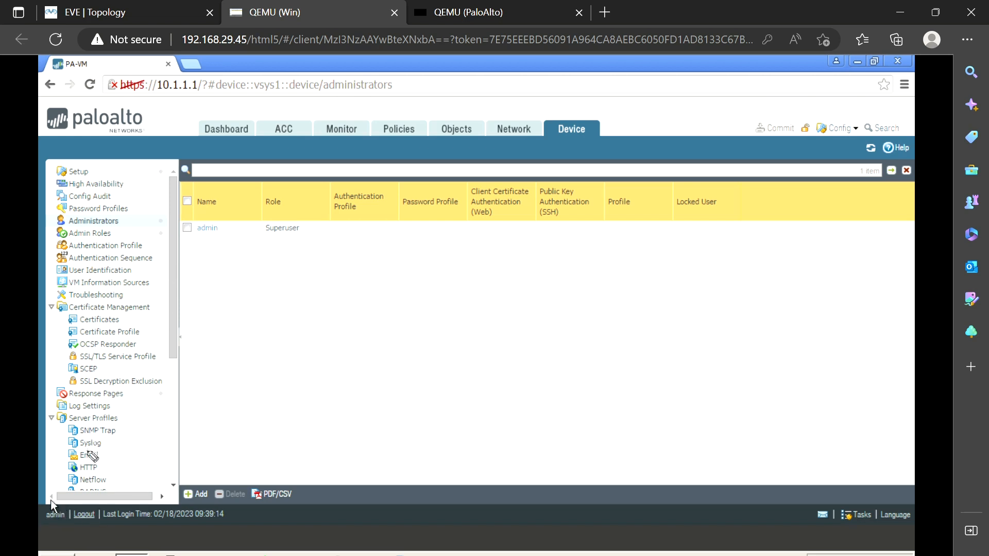
mouse_move(74, 489)
left_mouse_down()
mouse_move(45, 516)
mouse_move(81, 516)
mouse_move(73, 489)
left_mouse_up()
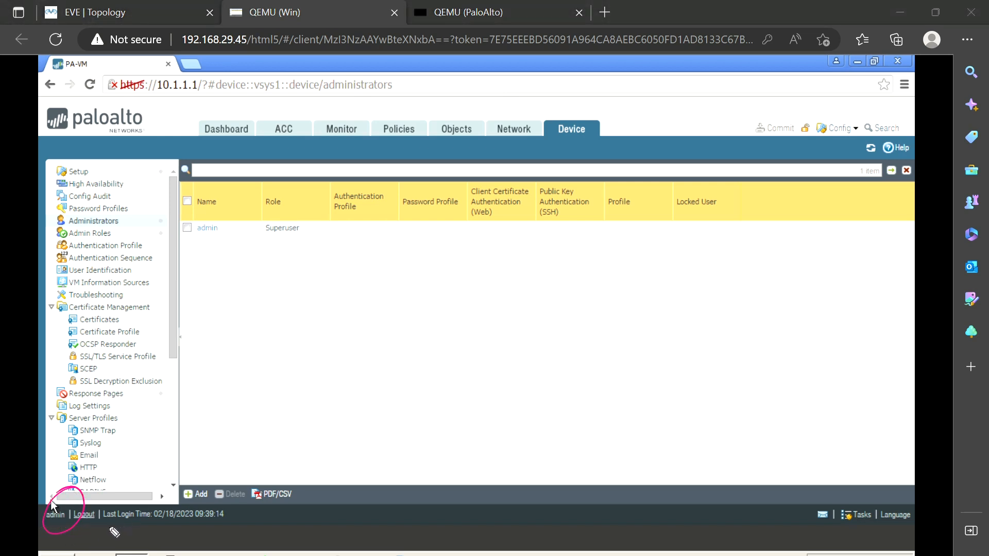
mouse_move(102, 526)
left_mouse_down()
mouse_move(236, 522)
mouse_move(117, 503)
mouse_move(98, 510)
mouse_move(105, 532)
left_mouse_up()
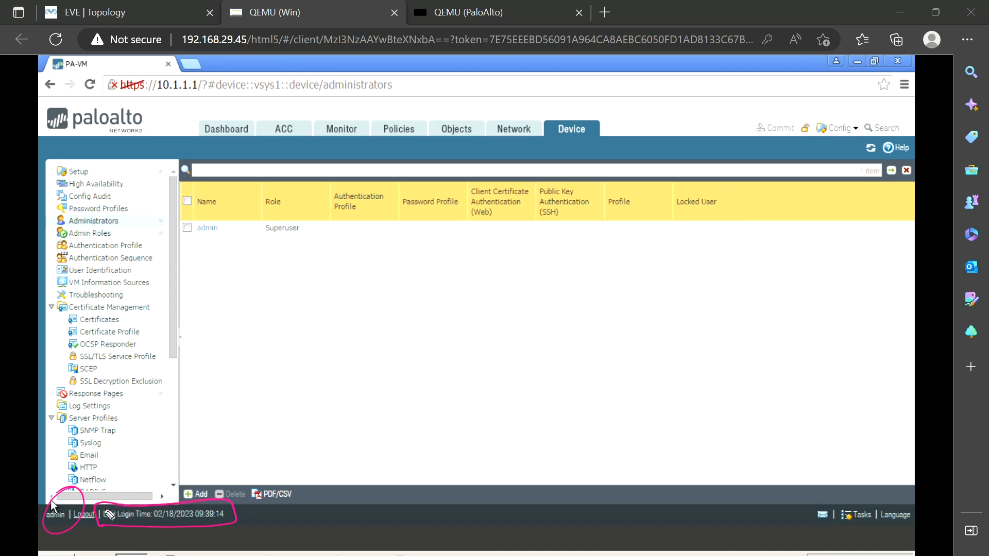
key("e")
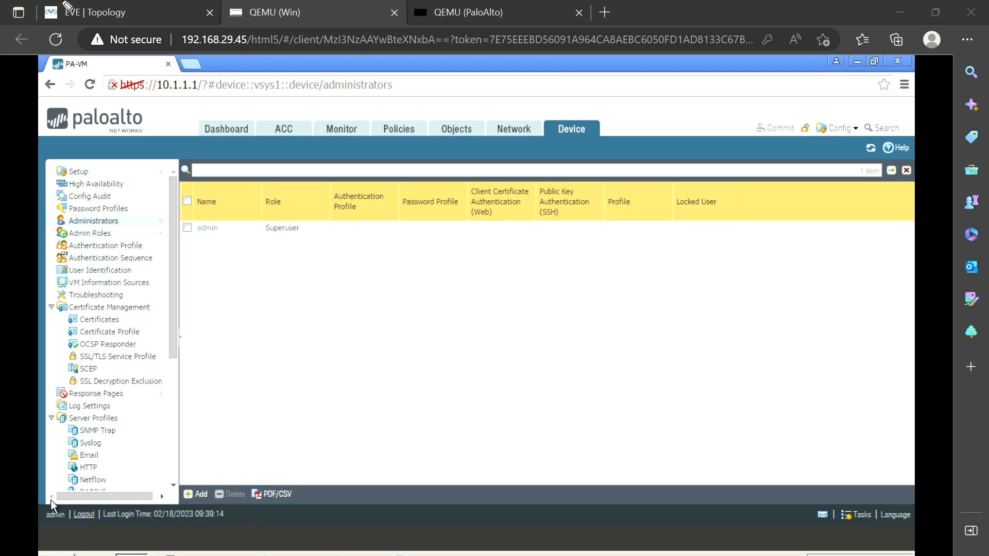
mouse_move(90, 503)
left_mouse_down()
mouse_move(71, 515)
mouse_move(85, 527)
mouse_move(110, 510)
mouse_move(84, 504)
left_mouse_up()
key("e")
left_click_drag(197, 241, 221, 234)
left_click_drag(282, 241, 316, 232)
key("e")
key("Escape")
Add a new administrator named testuser and start a New Authentication Profile for it
left_click(201, 494)
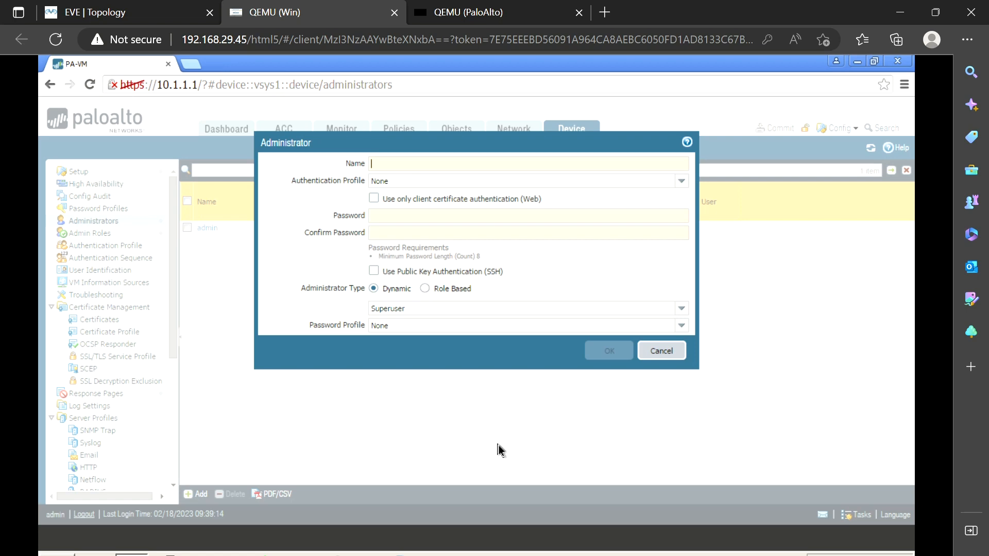
type("testuser")
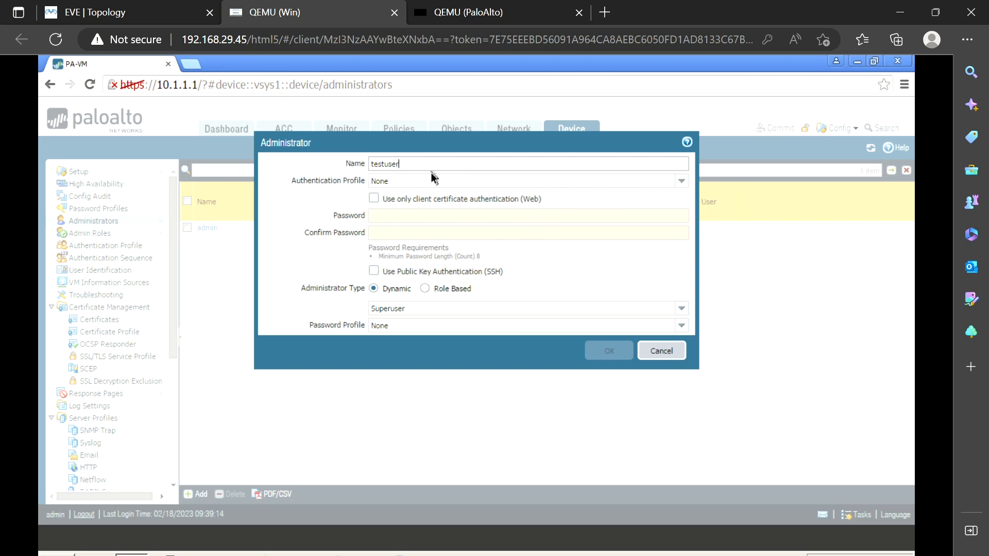
left_click(687, 186)
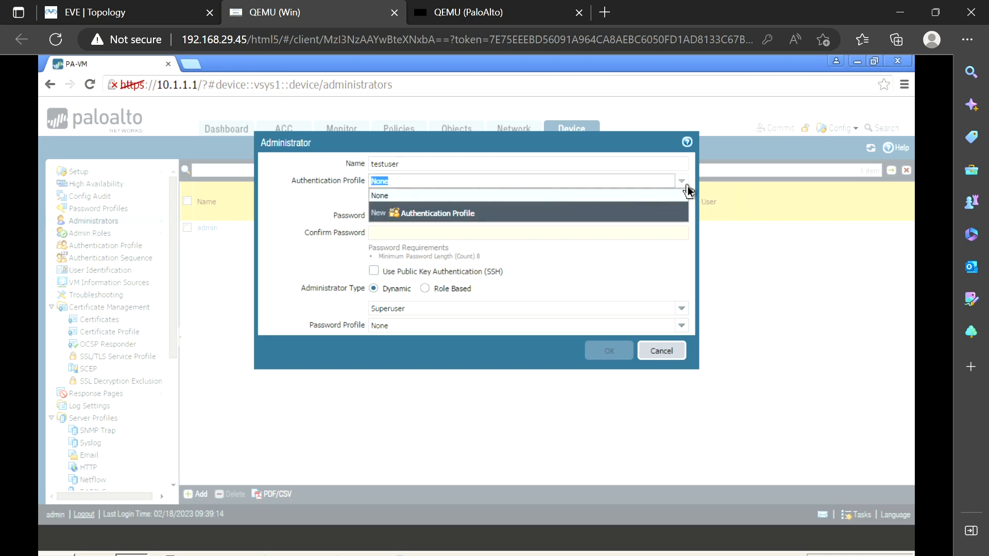
left_click(412, 215)
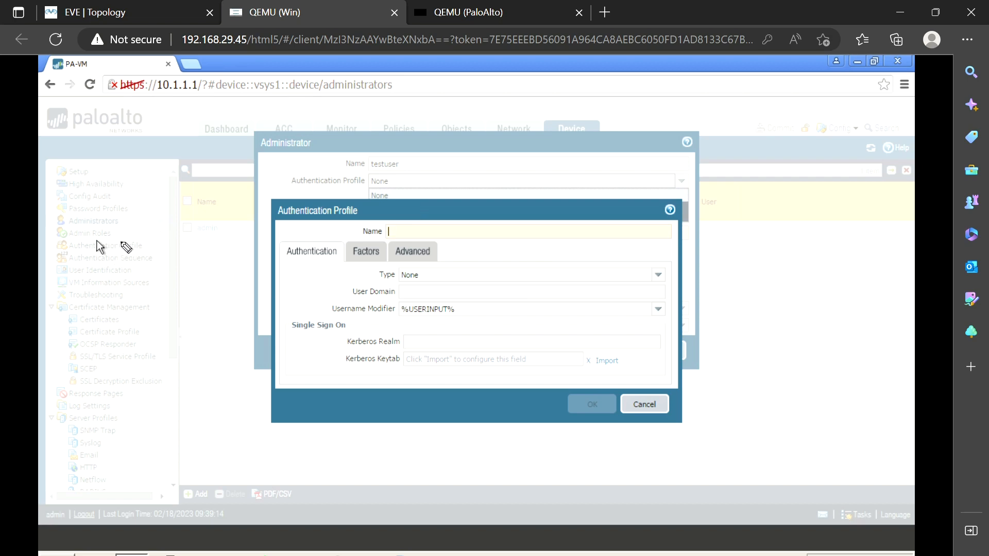
mouse_move(129, 238)
left_mouse_down()
mouse_move(66, 245)
mouse_move(88, 260)
mouse_move(150, 253)
mouse_move(130, 238)
left_mouse_up()
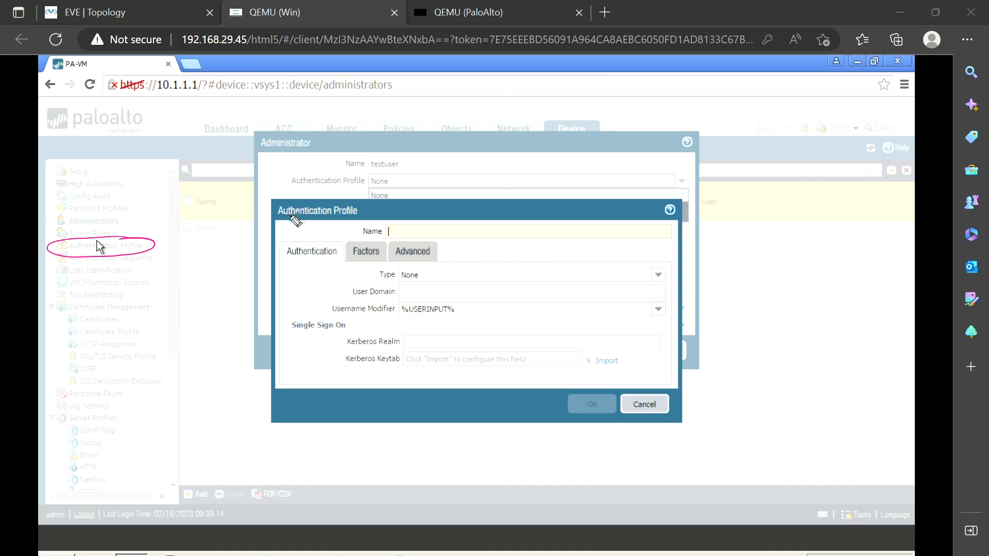
left_click_drag(155, 250, 202, 293)
mouse_move(155, 249)
left_mouse_down()
mouse_move(161, 260)
mouse_move(168, 248)
left_mouse_up()
mouse_move(357, 197)
left_mouse_down()
mouse_move(283, 242)
mouse_move(382, 364)
mouse_move(610, 340)
mouse_move(564, 204)
mouse_move(327, 197)
left_mouse_up()
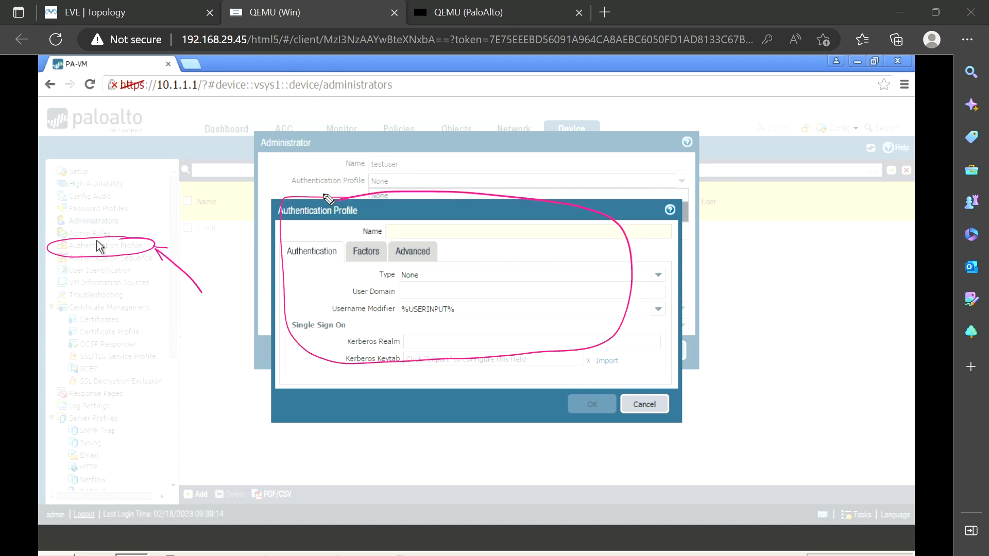
key("Escape")
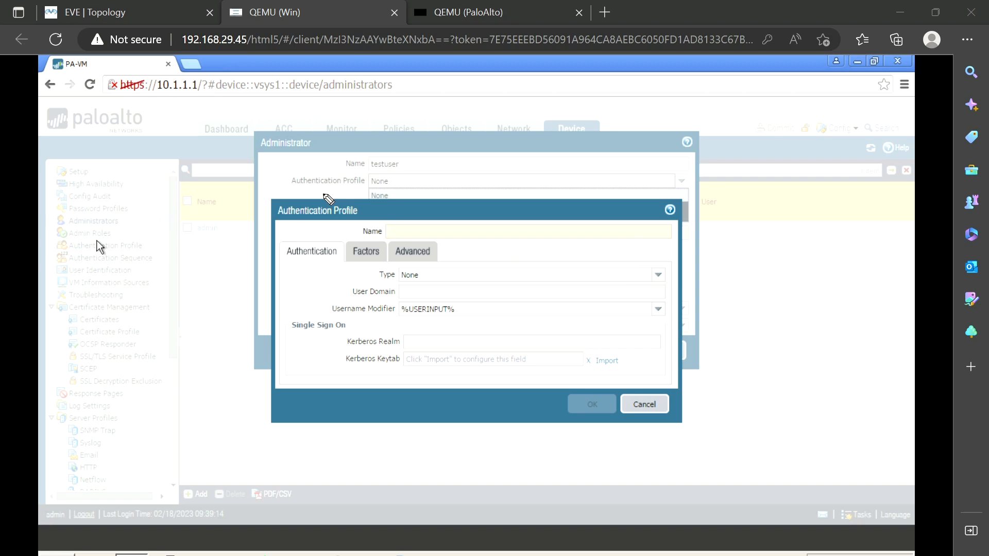
Cancel the new authentication profile and enter and confirm testuser's password
left_click(660, 401)
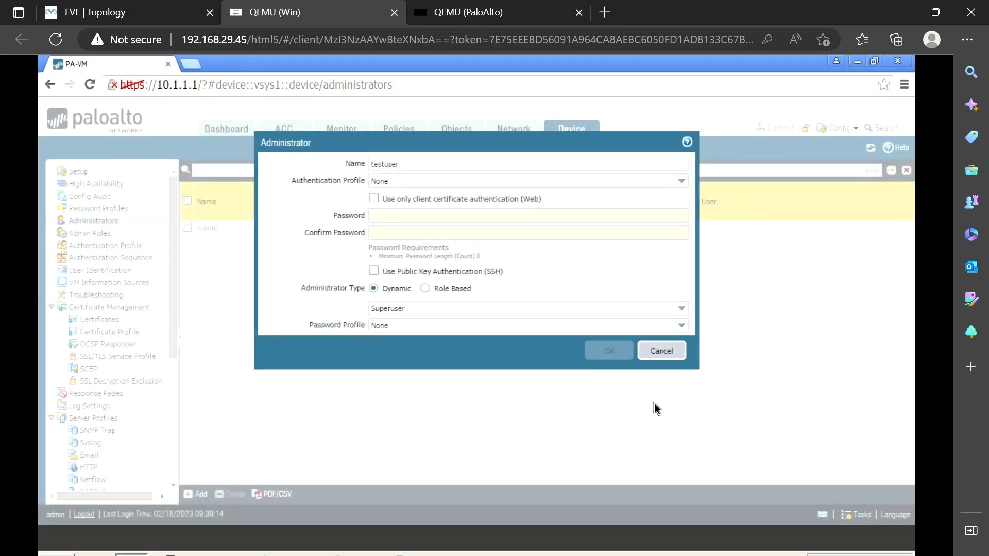
left_click(421, 216)
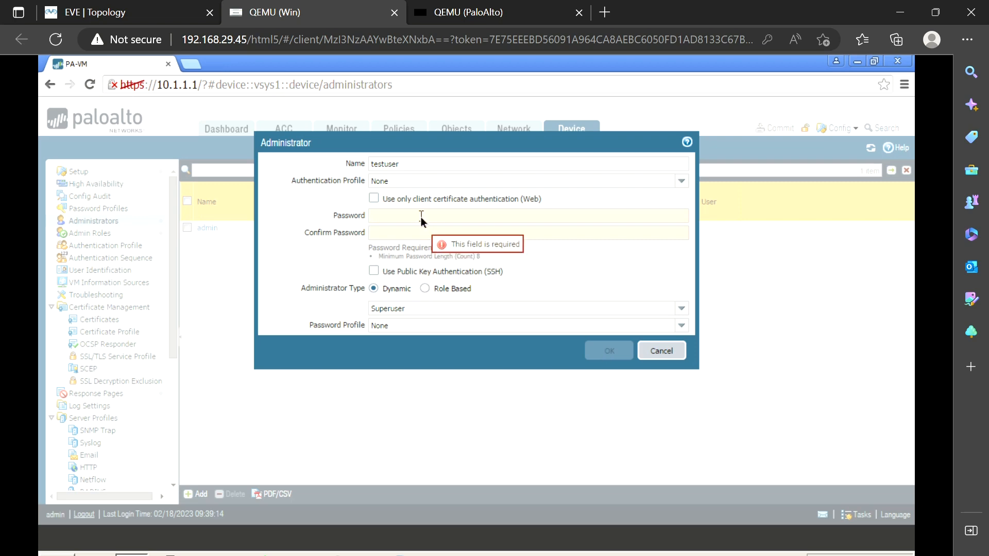
type("********")
key("Tab")
type("********")
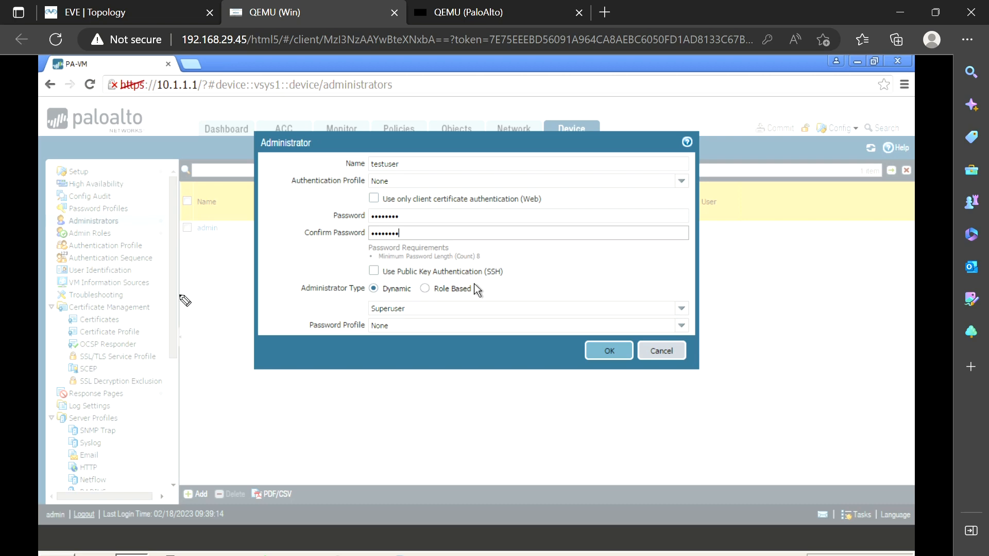
mouse_move(412, 278)
left_mouse_down()
mouse_move(330, 278)
mouse_move(296, 301)
mouse_move(419, 298)
mouse_move(414, 281)
mouse_move(491, 282)
mouse_move(466, 279)
mouse_move(422, 280)
mouse_move(441, 295)
mouse_move(492, 300)
mouse_move(444, 287)
left_mouse_up()
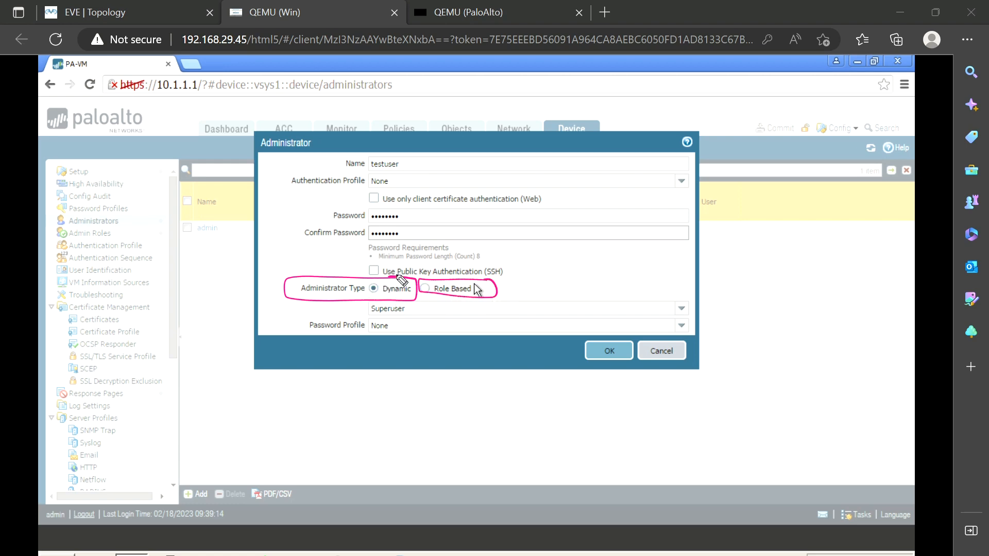
key("Escape")
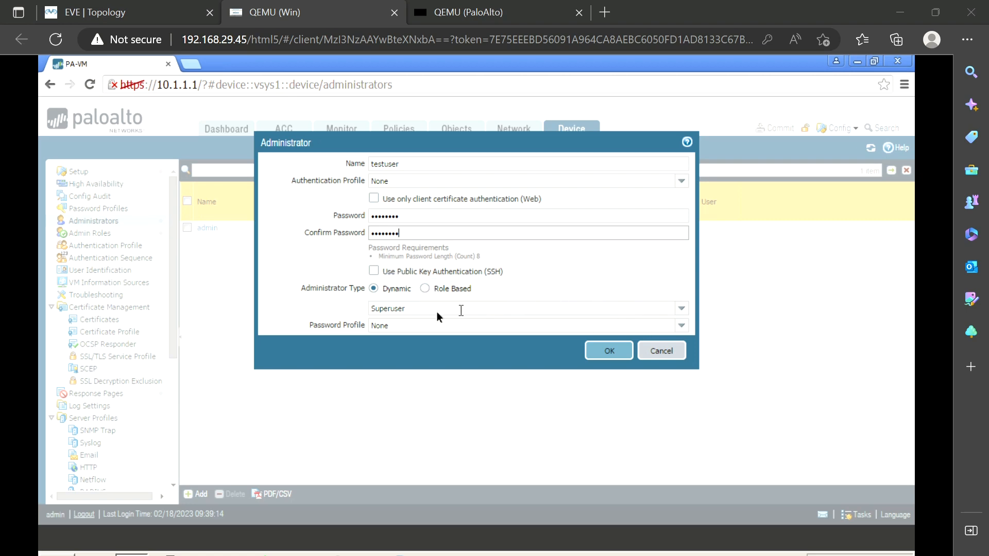
List the Superuser, Superuser (read-only), Device administrator and Device administrator (read-only) dynamic roles
left_click(681, 312)
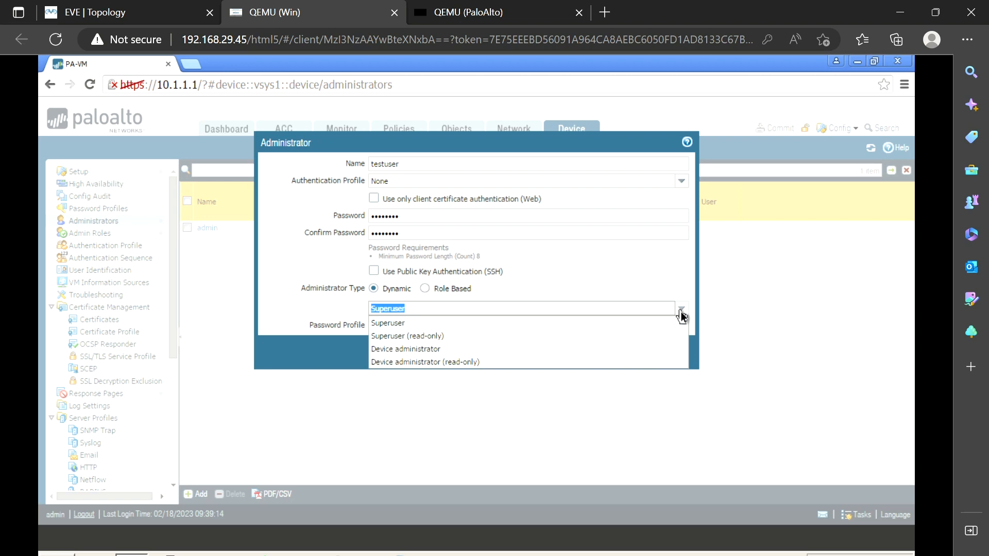
key("ctrl+2")
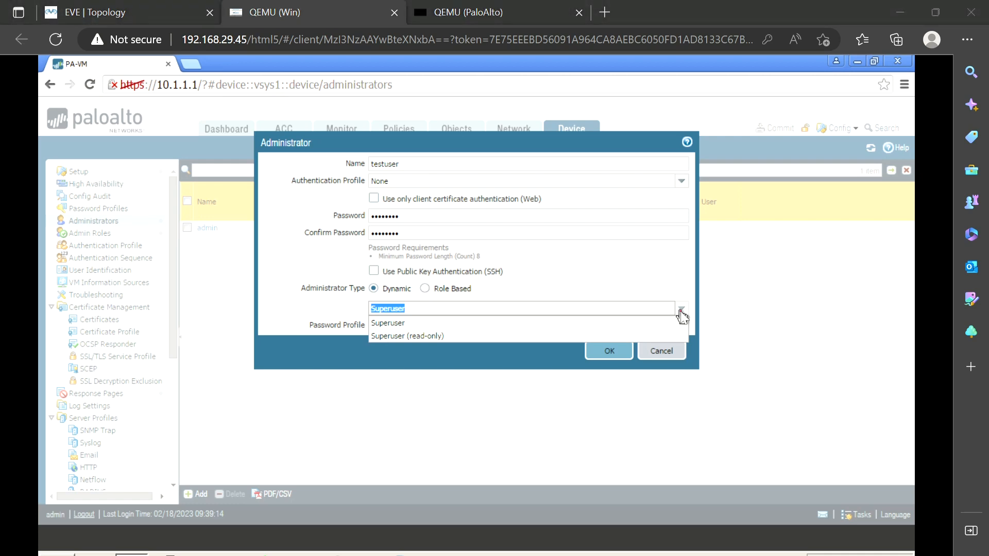
left_click(682, 310)
left_click(681, 311)
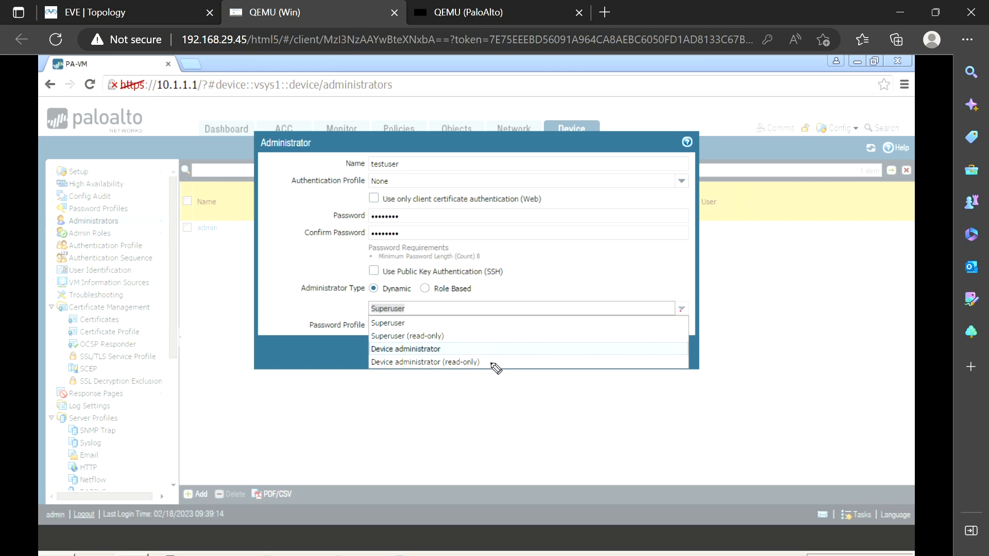
mouse_move(408, 316)
left_mouse_down()
mouse_move(362, 321)
mouse_move(392, 332)
mouse_move(412, 325)
mouse_move(397, 318)
left_mouse_up()
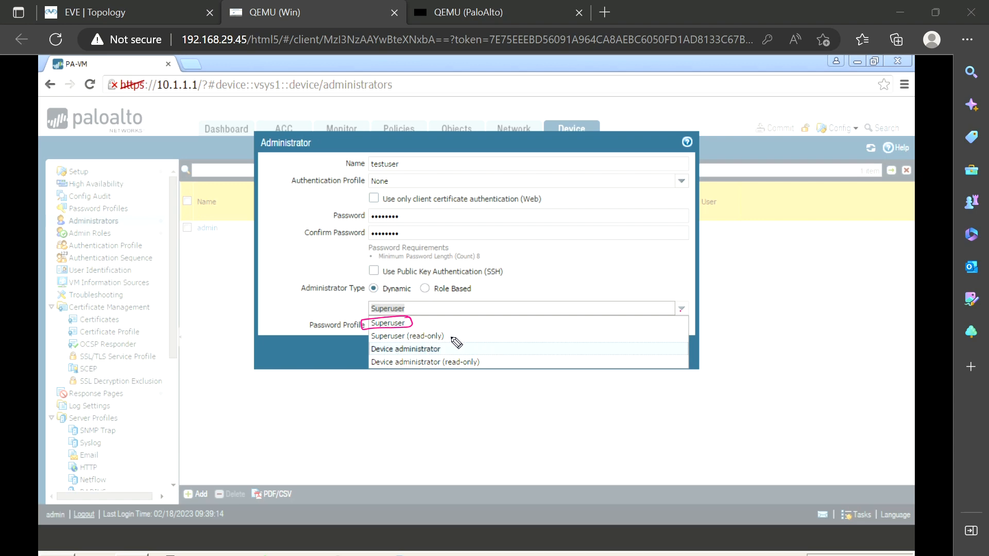
left_click_drag(450, 338, 484, 328)
left_click_drag(452, 352, 478, 345)
left_click_drag(489, 349, 512, 339)
left_click_drag(489, 365, 517, 356)
key("e")
left_click(425, 288)
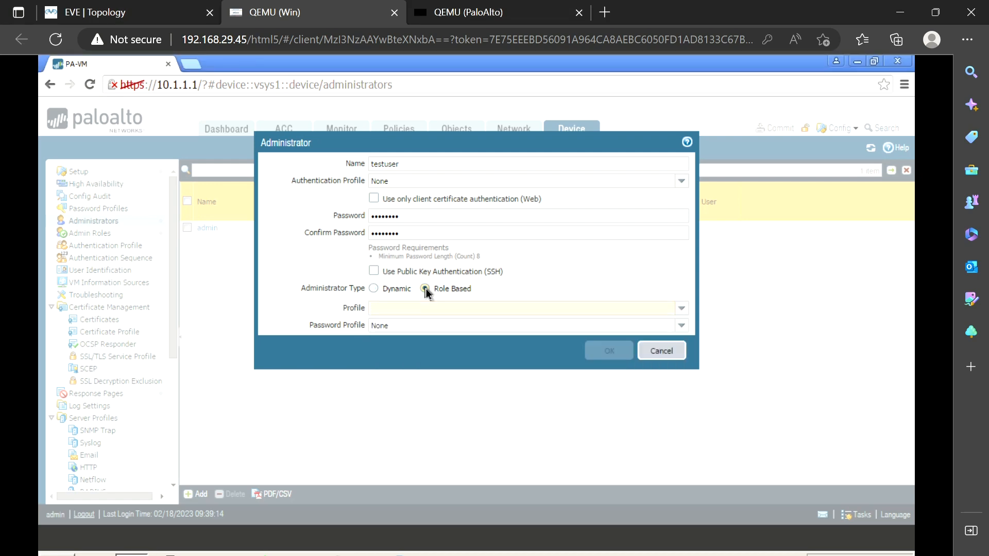
left_click(681, 311)
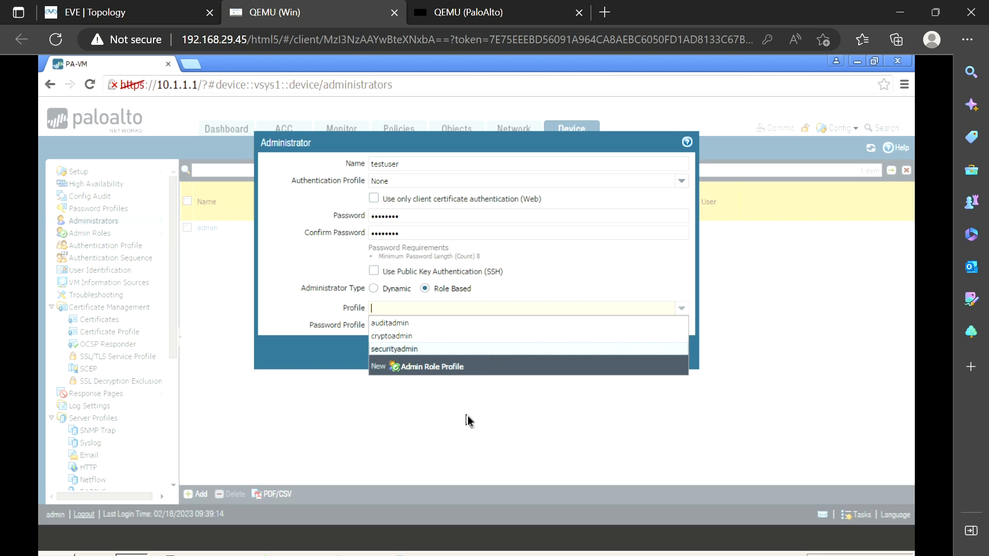
left_click(316, 356)
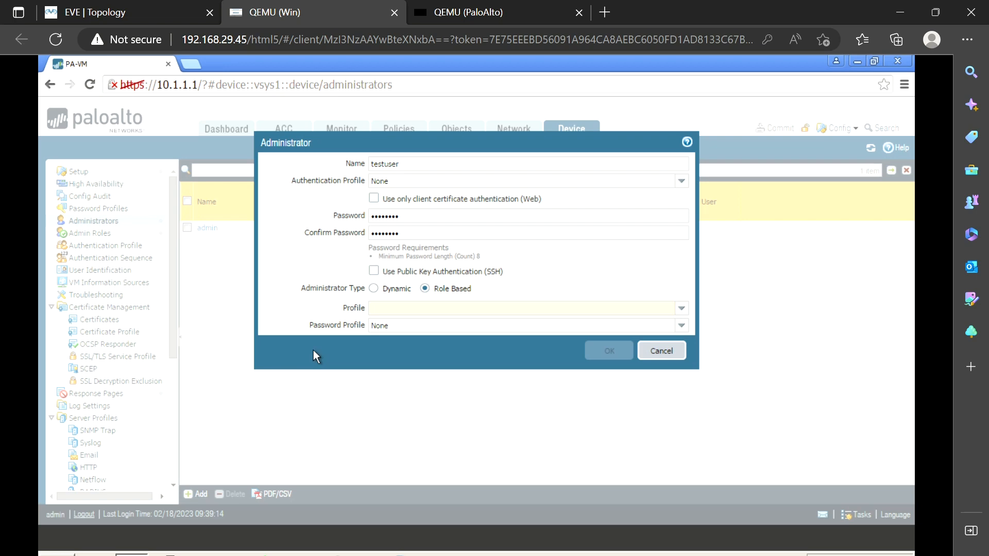
mouse_move(325, 170)
left_mouse_down()
mouse_move(272, 191)
mouse_move(423, 189)
mouse_move(395, 169)
mouse_move(304, 168)
left_mouse_up()
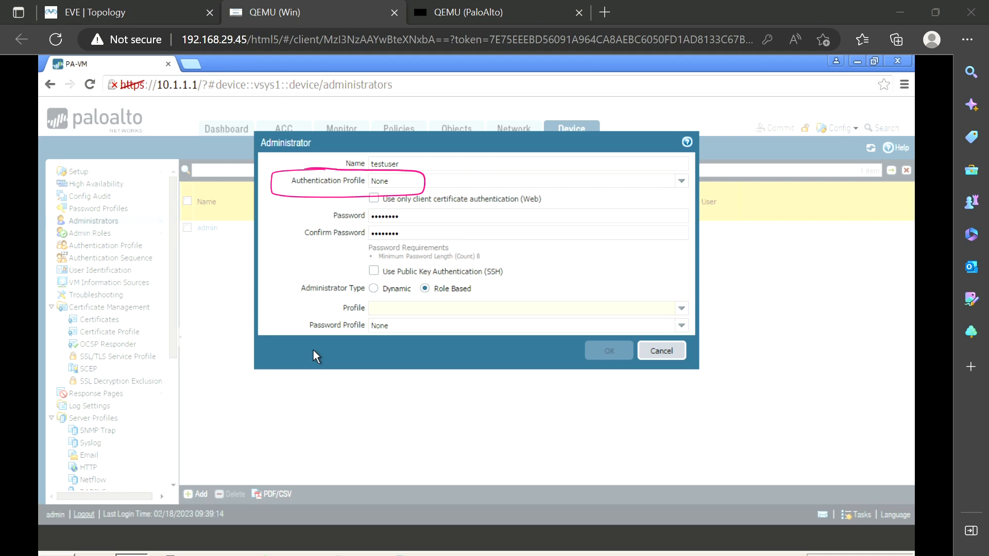
mouse_move(286, 315)
left_mouse_down()
mouse_move(334, 305)
mouse_move(328, 315)
left_mouse_up()
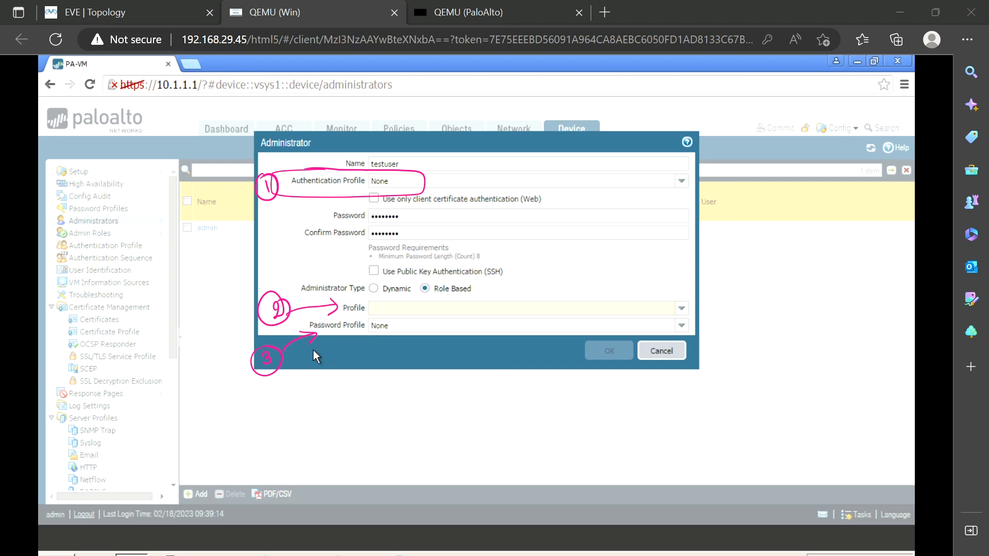
left_click(680, 349)
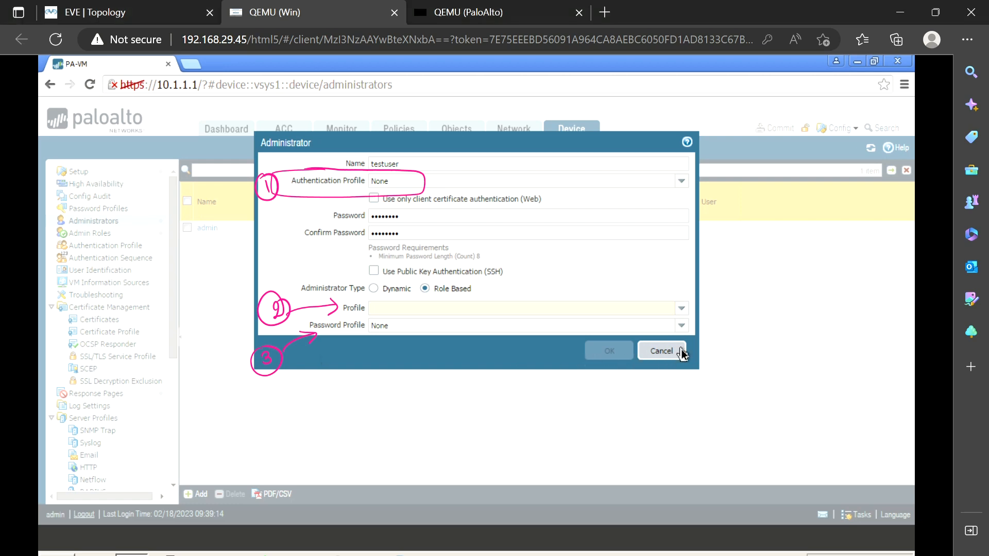
left_click(661, 350)
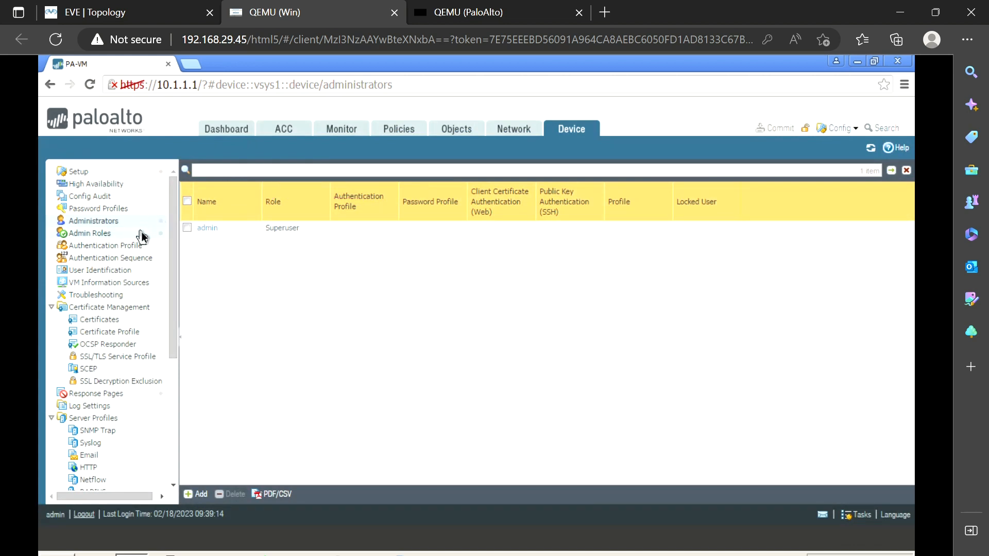
Open Admin Roles and view the auditadmin role's permissions
left_click(95, 238)
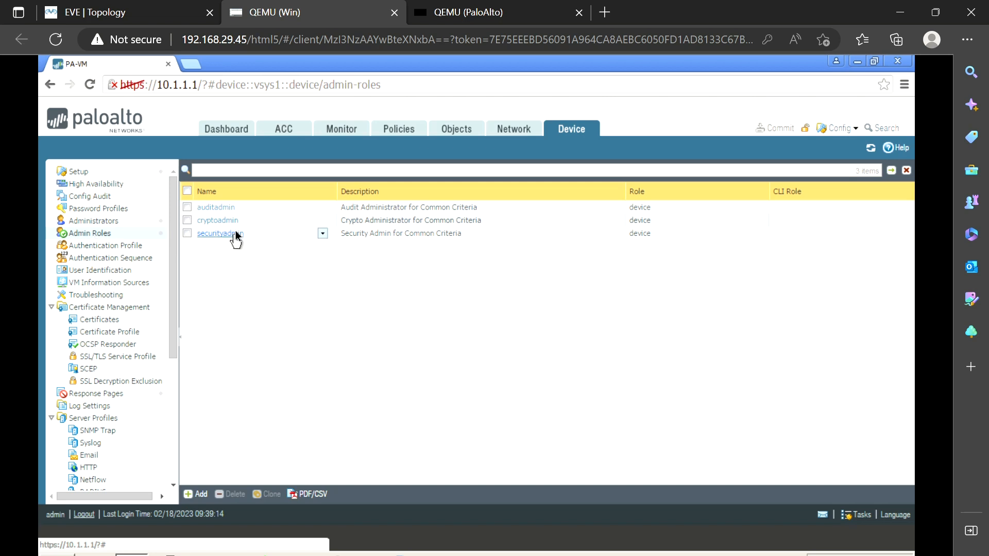
left_click(216, 207)
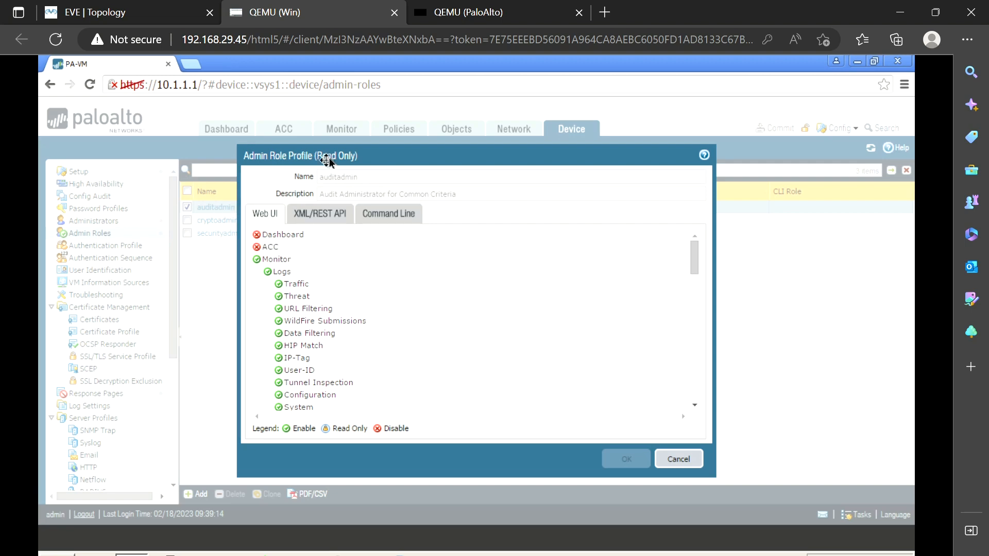
left_click_drag(330, 157, 489, 173)
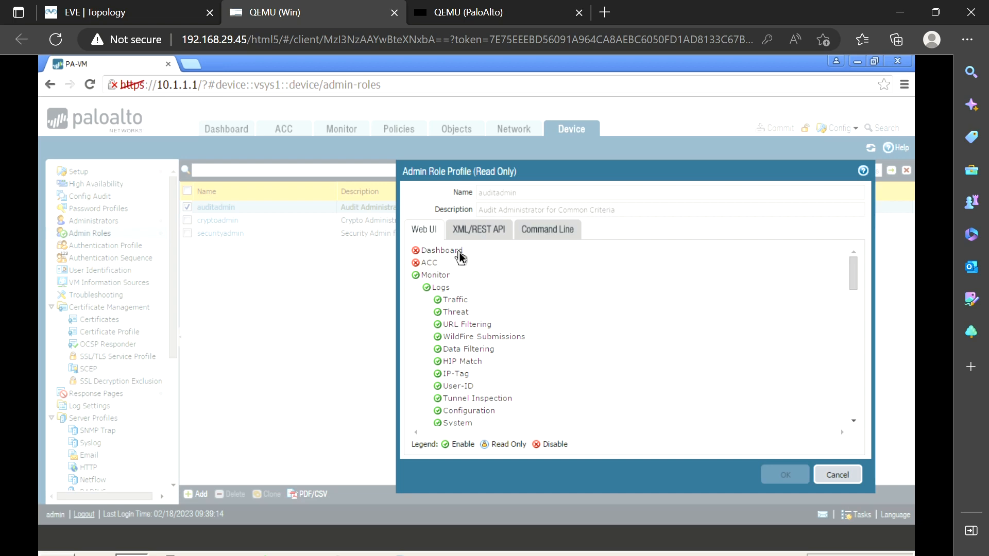
key("ctrl+shift+3")
mouse_move(212, 114)
left_mouse_down()
mouse_move(197, 117)
mouse_move(225, 149)
mouse_move(259, 130)
mouse_move(206, 115)
left_mouse_up()
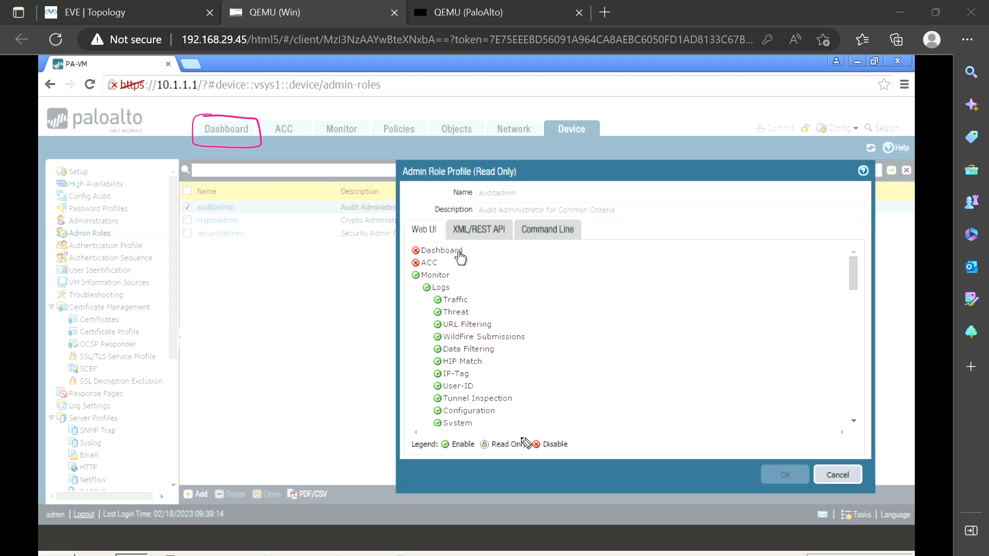
mouse_move(568, 432)
left_mouse_down()
mouse_move(532, 456)
mouse_move(586, 456)
mouse_move(566, 433)
left_mouse_up()
mouse_move(444, 253)
left_mouse_down()
mouse_move(415, 254)
mouse_move(444, 273)
mouse_move(412, 258)
left_mouse_up()
mouse_move(304, 119)
left_mouse_down()
mouse_move(262, 127)
mouse_move(309, 142)
mouse_move(304, 120)
left_mouse_up()
left_click_drag(243, 205, 263, 200)
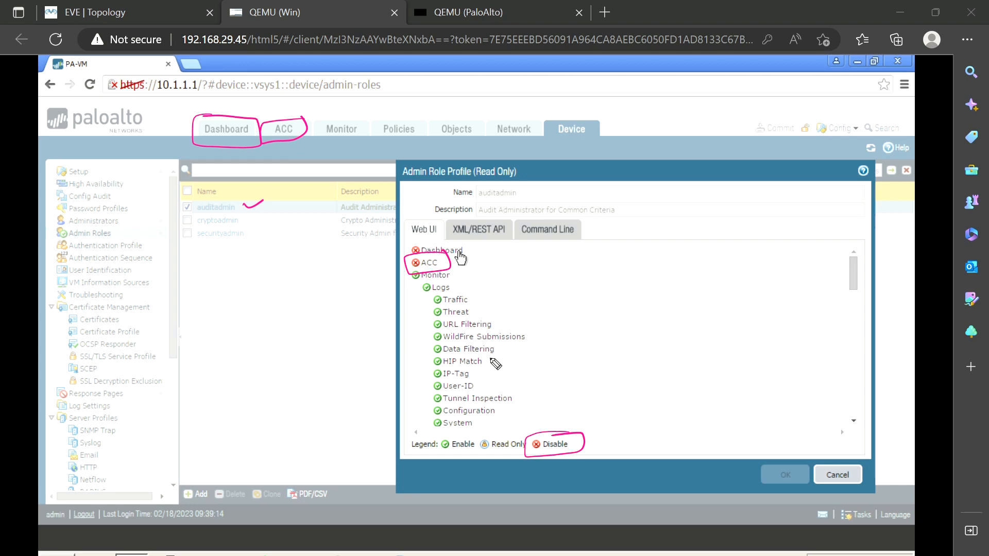
key("e")
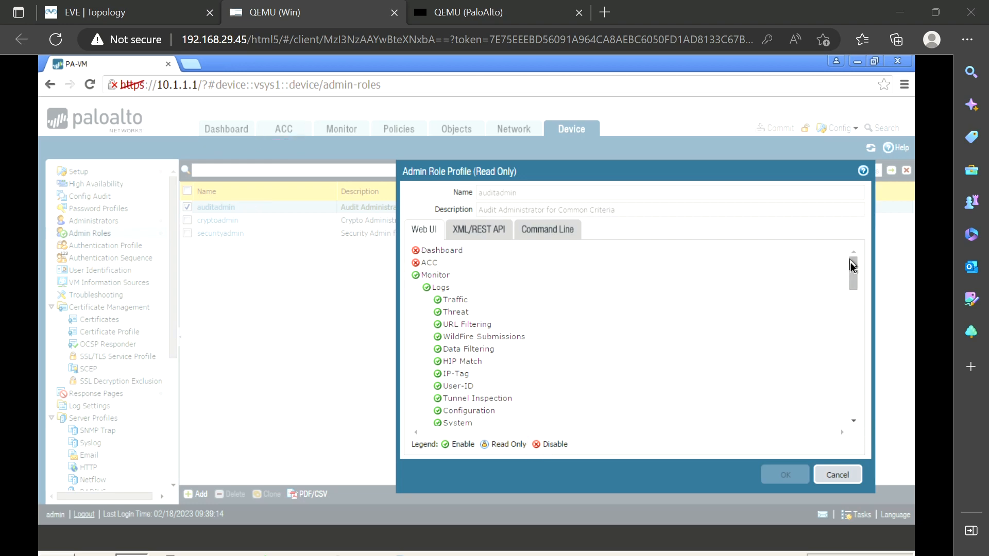
left_click_drag(851, 265, 858, 325)
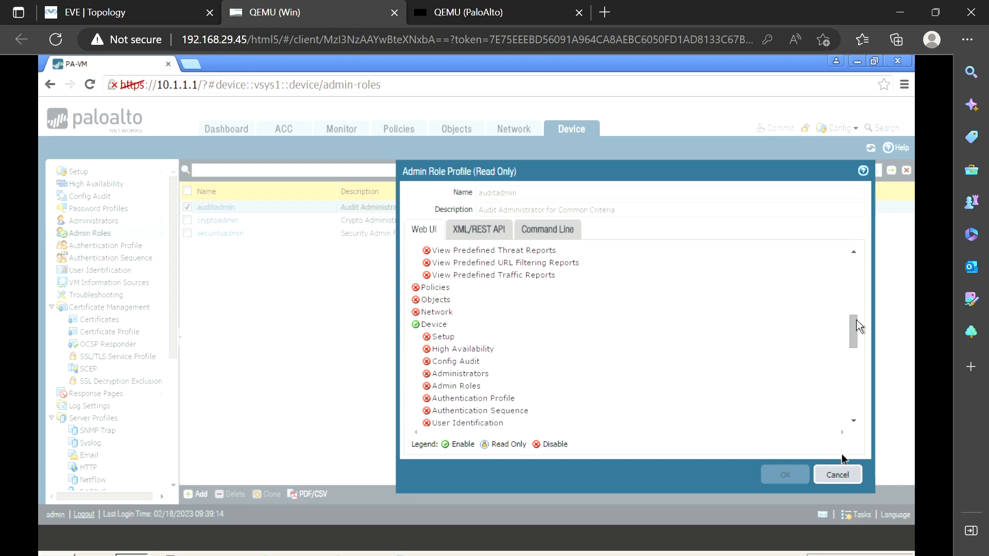
left_click(838, 475)
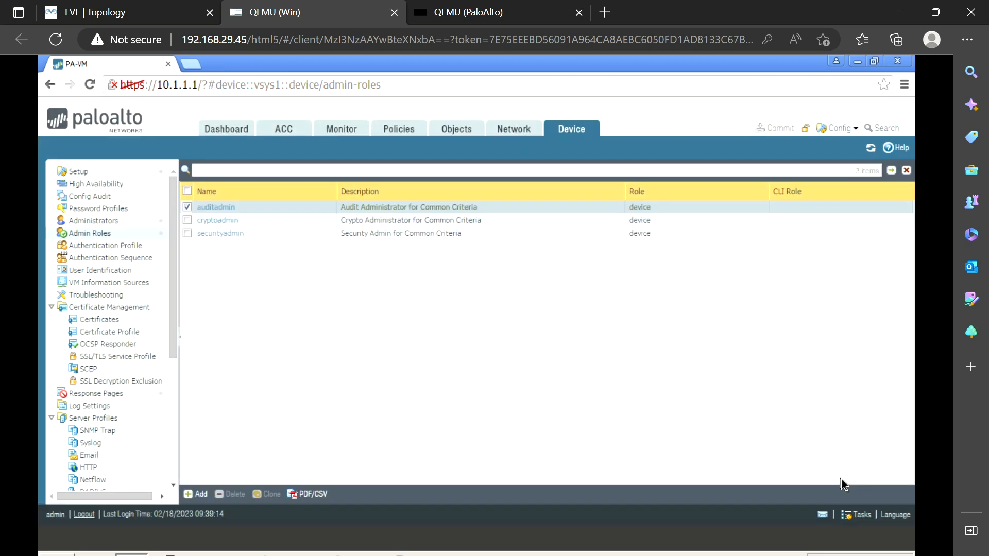
Add an admin role profile named NoMonitor and set its ACC permission to Disable
left_click(196, 494)
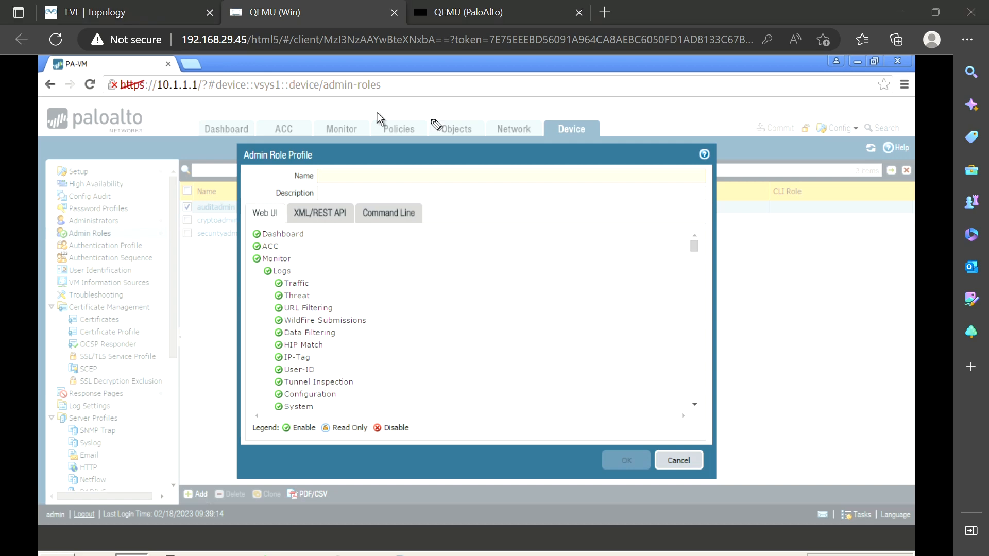
mouse_move(297, 113)
left_mouse_down()
mouse_move(261, 120)
mouse_move(263, 136)
mouse_move(369, 135)
mouse_move(368, 117)
mouse_move(296, 114)
left_mouse_up()
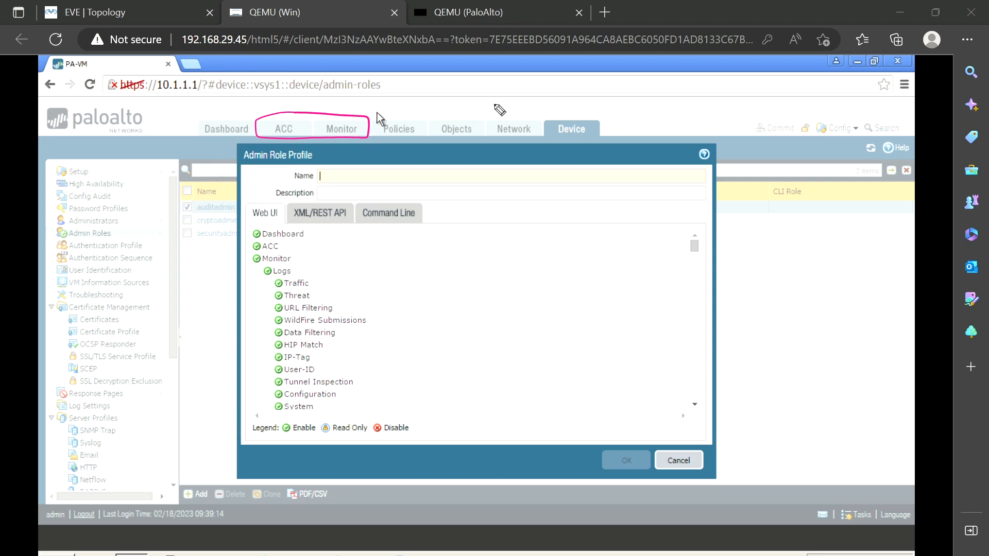
left_click_drag(495, 97, 477, 114)
key("ctrl+shift+7")
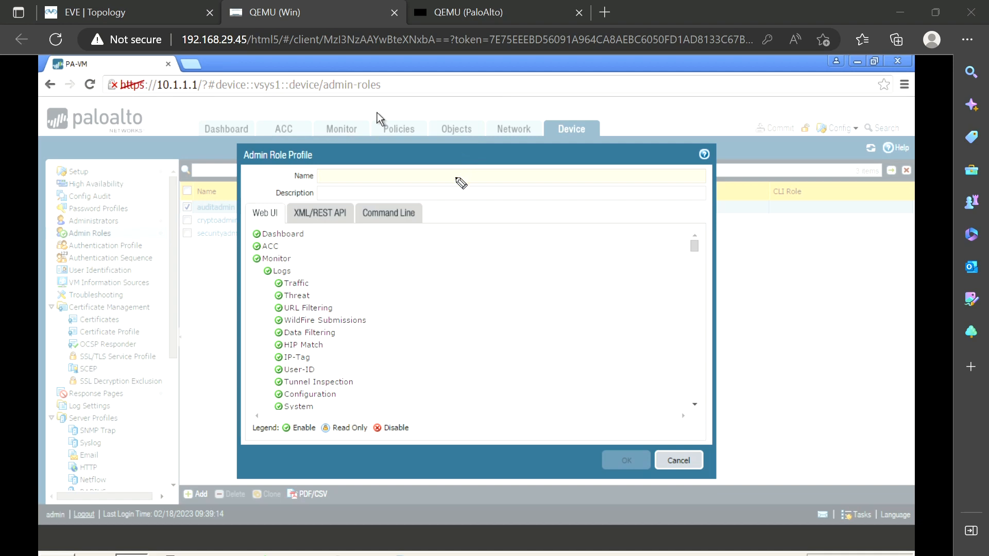
key("ctrl+shift+2")
left_click(455, 177)
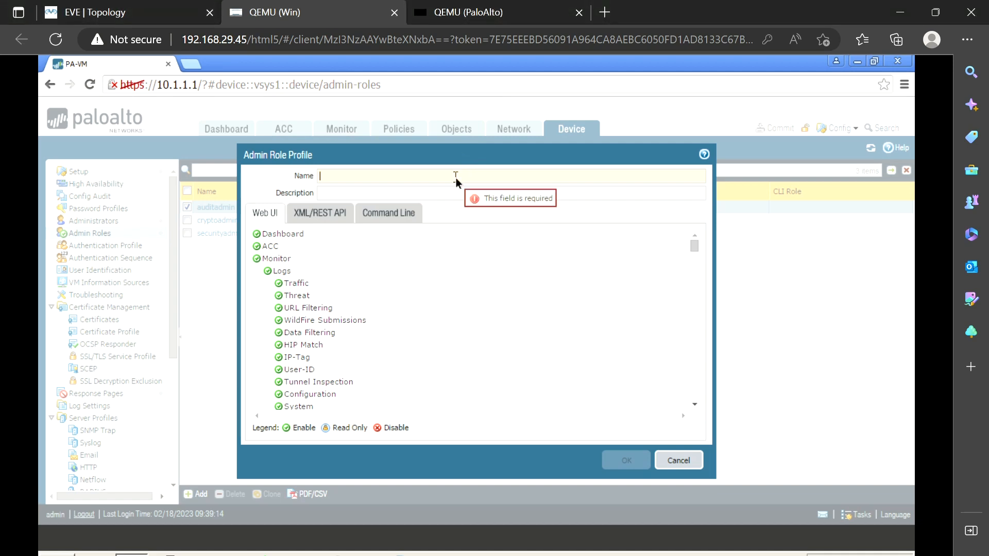
type("NoMonitor")
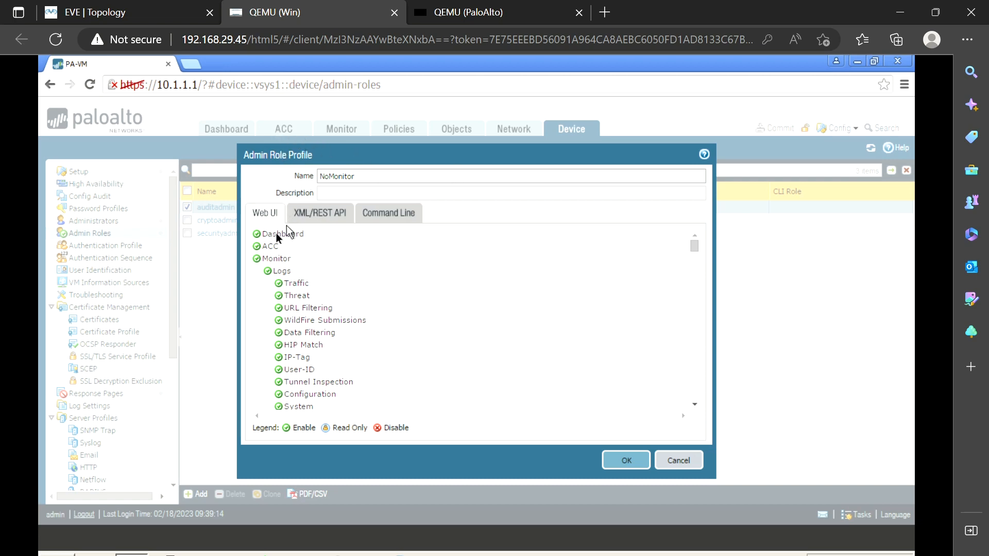
left_click(257, 246)
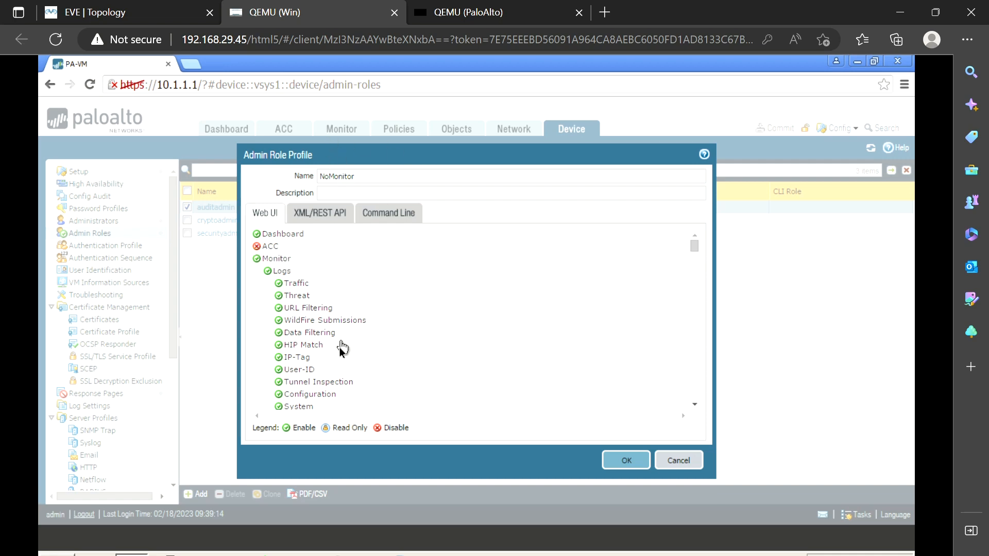
Disable Monitor, make Addresses and Address Groups read-only, and save the NoMonitor role
left_click(257, 259)
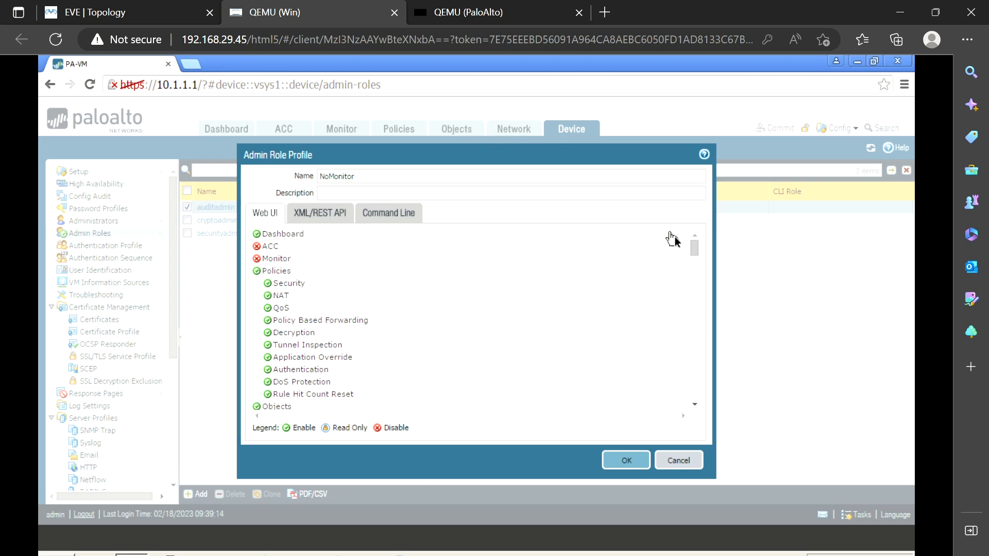
mouse_move(694, 251)
left_mouse_down()
mouse_move(701, 290)
mouse_move(698, 259)
left_mouse_up()
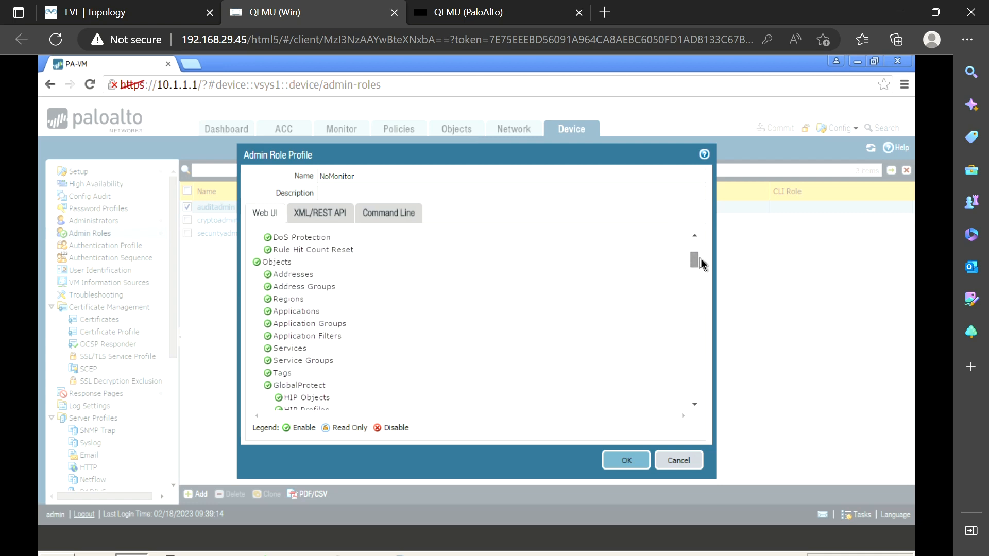
left_click(268, 276)
left_click(268, 287)
left_click(617, 462)
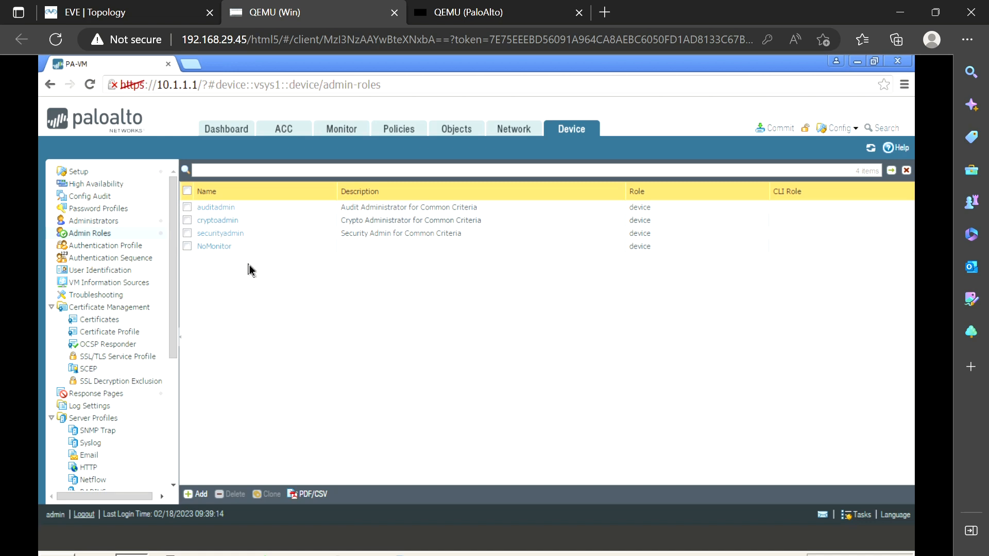
left_click(114, 246)
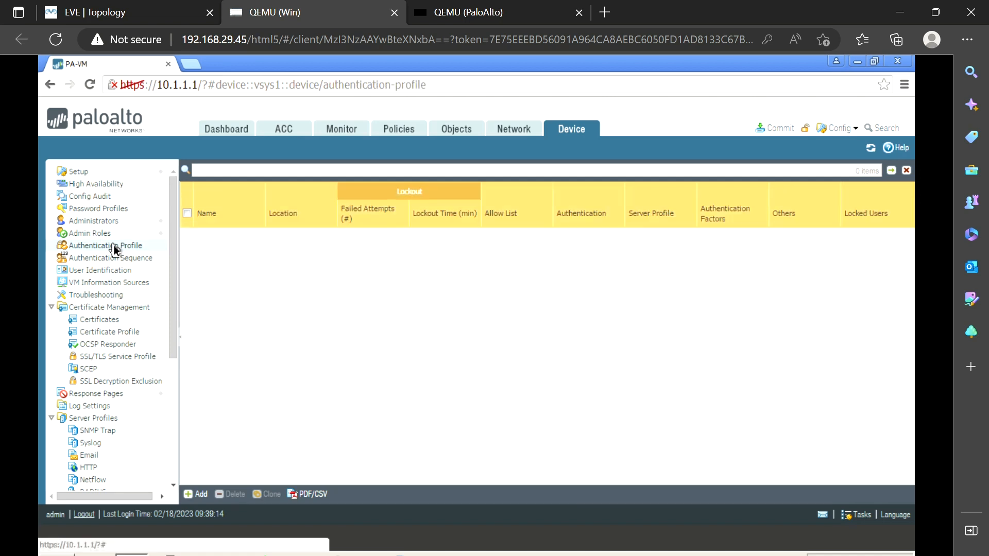
Add a new authentication profile and list its Type choices
left_click(196, 495)
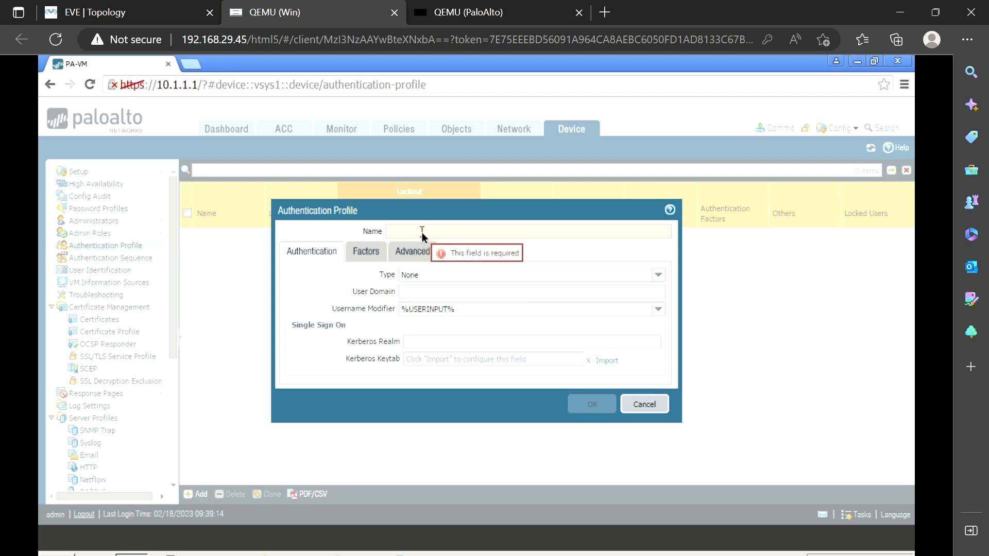
left_click(656, 278)
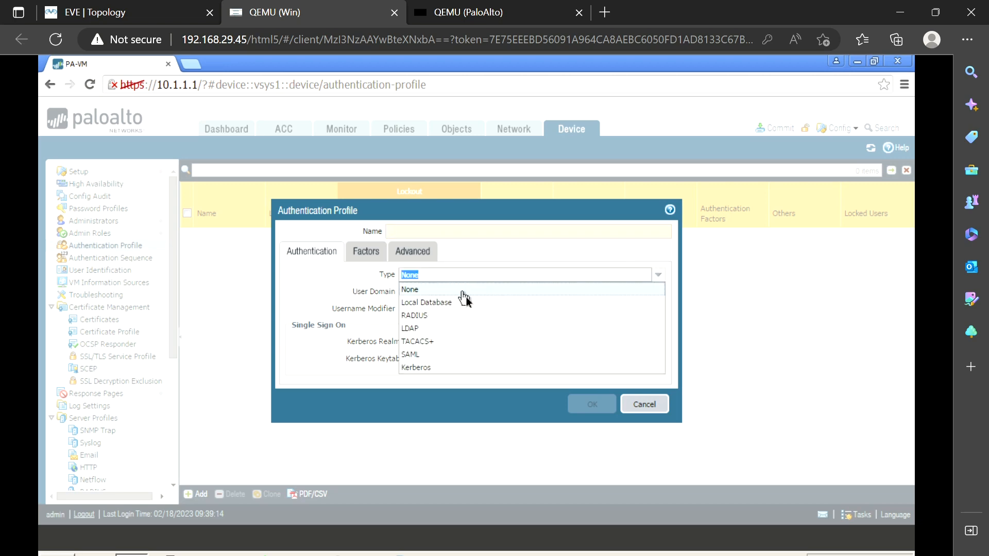
left_click(495, 555)
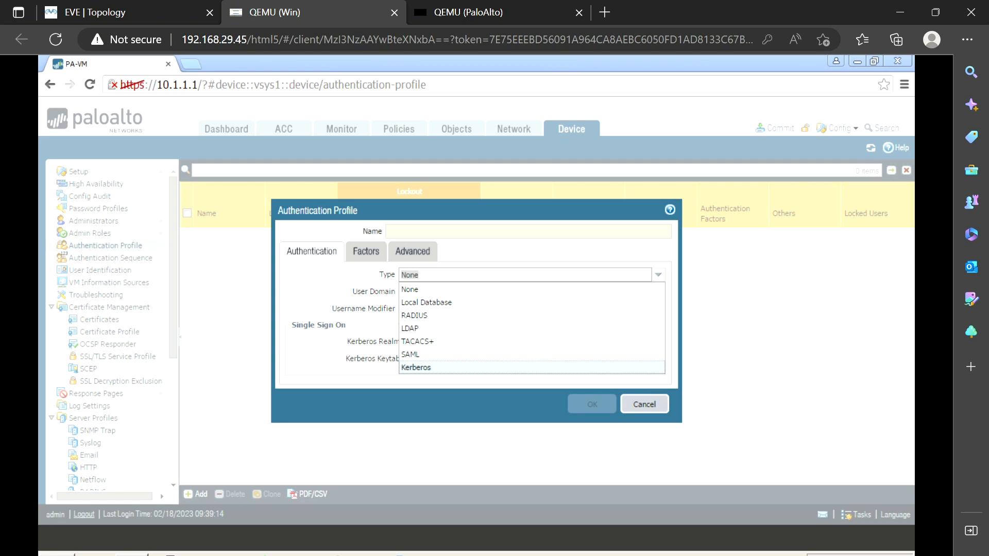
left_click_drag(434, 313, 488, 333)
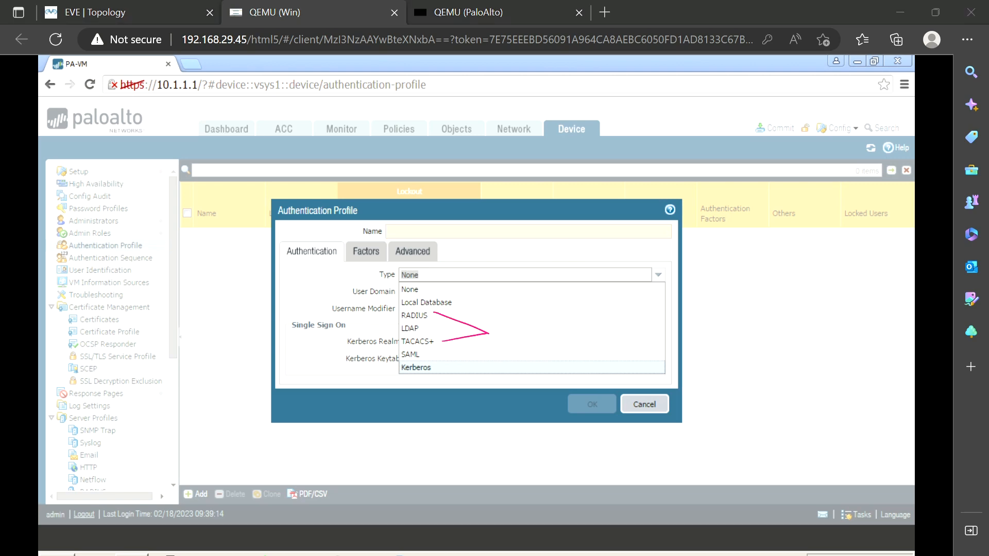
left_click_drag(805, 246, 811, 299)
mouse_move(812, 241)
left_mouse_down()
mouse_move(853, 301)
mouse_move(810, 300)
left_mouse_up()
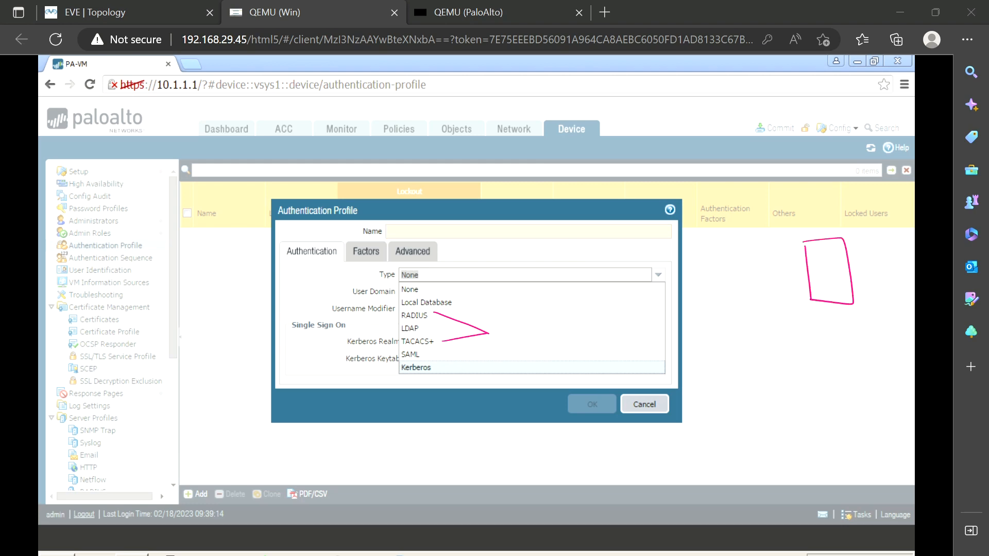
mouse_move(821, 257)
left_mouse_down()
mouse_move(811, 273)
mouse_move(841, 264)
left_mouse_up()
mouse_move(698, 277)
left_mouse_down()
mouse_move(701, 309)
mouse_move(735, 315)
mouse_move(710, 315)
mouse_move(732, 280)
mouse_move(729, 295)
mouse_move(706, 283)
left_mouse_up()
mouse_move(727, 271)
left_mouse_down()
mouse_move(709, 316)
mouse_move(729, 313)
left_mouse_up()
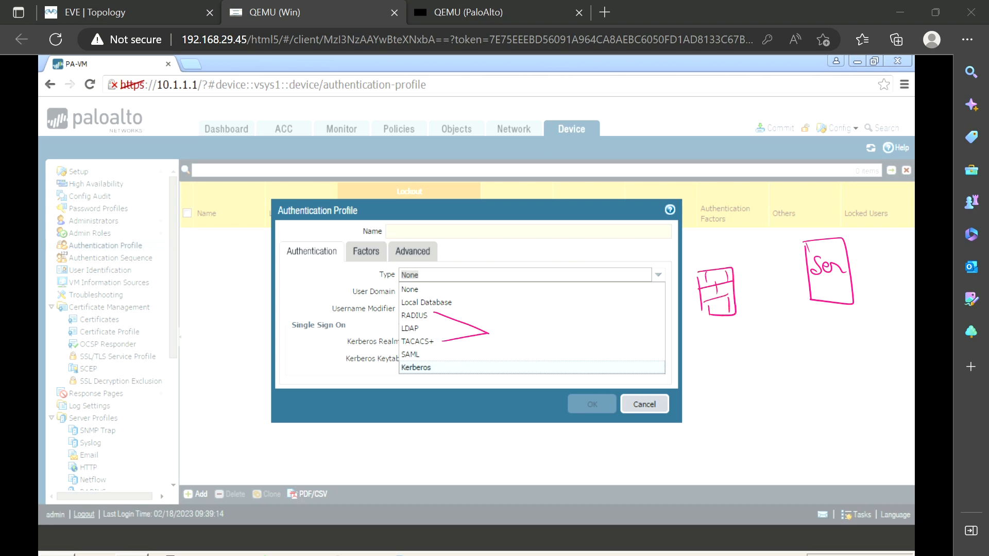
left_click_drag(814, 281, 838, 283)
mouse_move(799, 224)
left_mouse_down()
mouse_move(800, 241)
mouse_move(830, 237)
mouse_move(842, 220)
mouse_move(845, 236)
mouse_move(863, 222)
mouse_move(860, 234)
left_mouse_up()
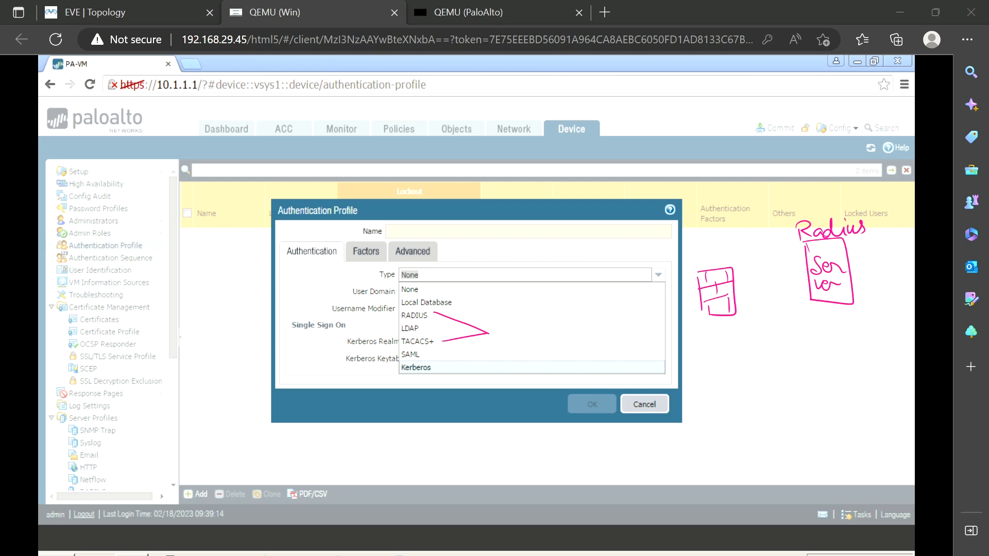
mouse_move(720, 318)
left_mouse_down()
mouse_move(728, 365)
mouse_move(701, 359)
mouse_move(740, 286)
mouse_move(816, 250)
mouse_move(795, 287)
mouse_move(736, 313)
mouse_move(747, 317)
left_mouse_up()
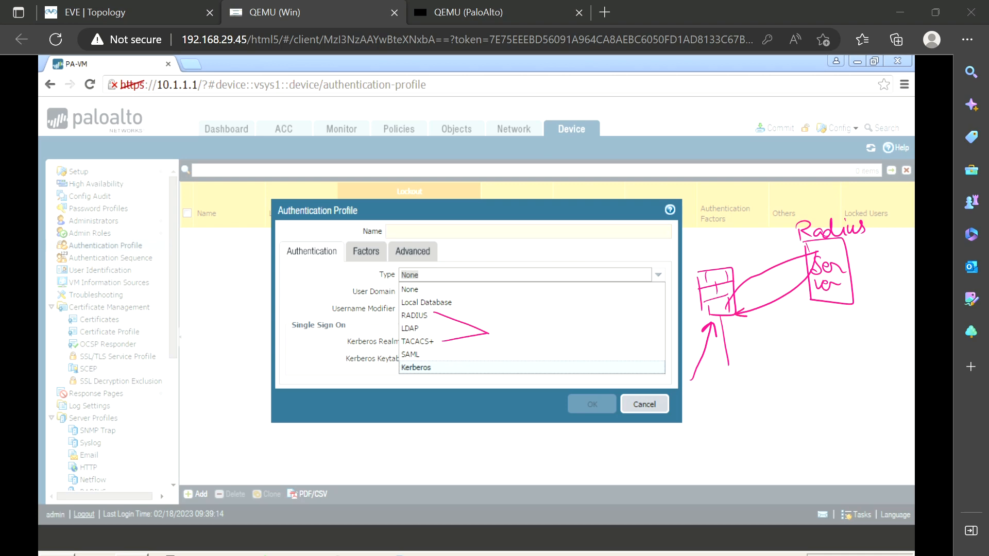
mouse_move(712, 267)
left_mouse_down()
mouse_move(709, 252)
mouse_move(812, 239)
mouse_move(813, 250)
mouse_move(798, 238)
mouse_move(716, 249)
mouse_move(708, 270)
left_mouse_up()
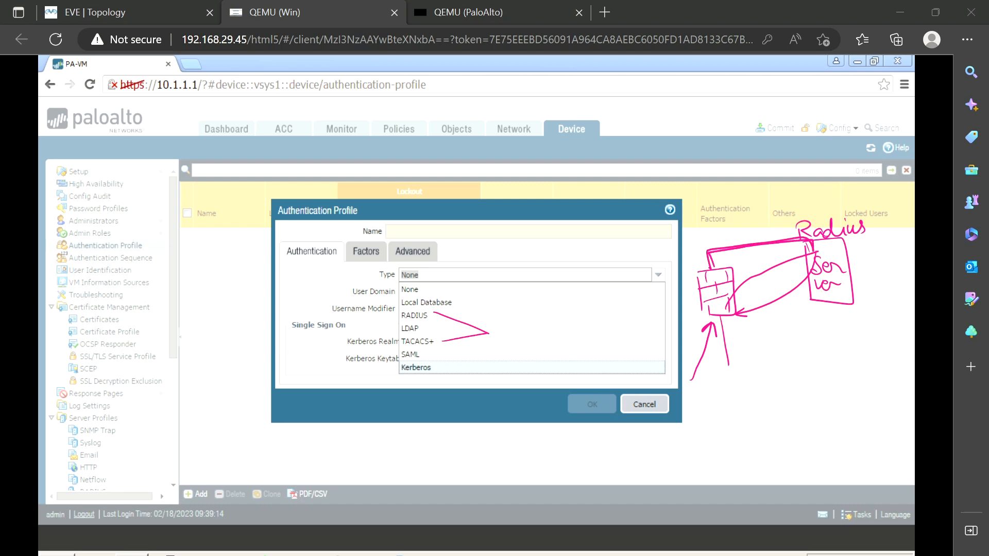
mouse_move(736, 320)
left_mouse_down()
mouse_move(805, 334)
mouse_move(836, 311)
left_mouse_up()
mouse_move(737, 321)
left_mouse_down()
mouse_move(810, 335)
mouse_move(834, 316)
mouse_move(830, 306)
left_mouse_up()
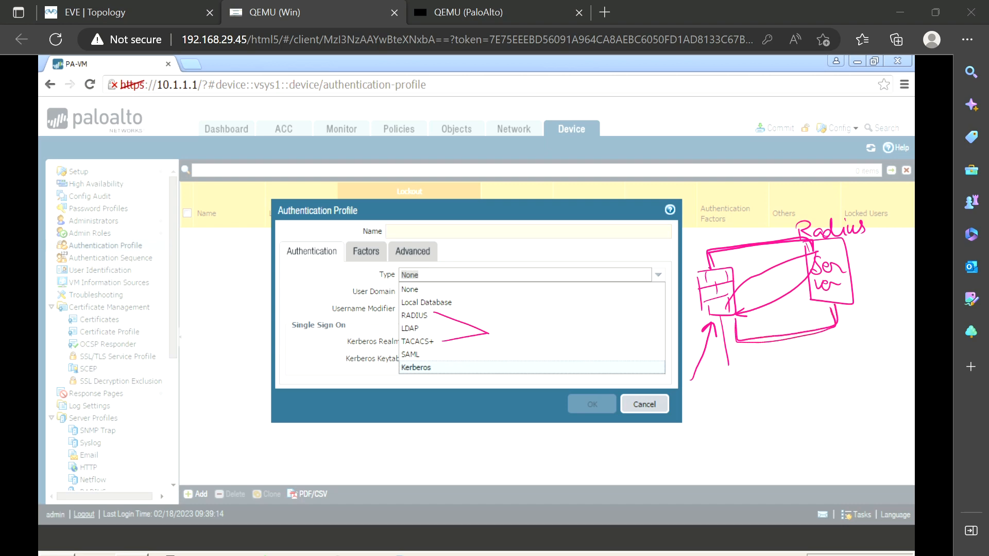
mouse_move(694, 402)
left_mouse_down()
mouse_move(721, 325)
mouse_move(831, 286)
mouse_move(752, 370)
mouse_move(734, 369)
mouse_move(737, 379)
left_mouse_up()
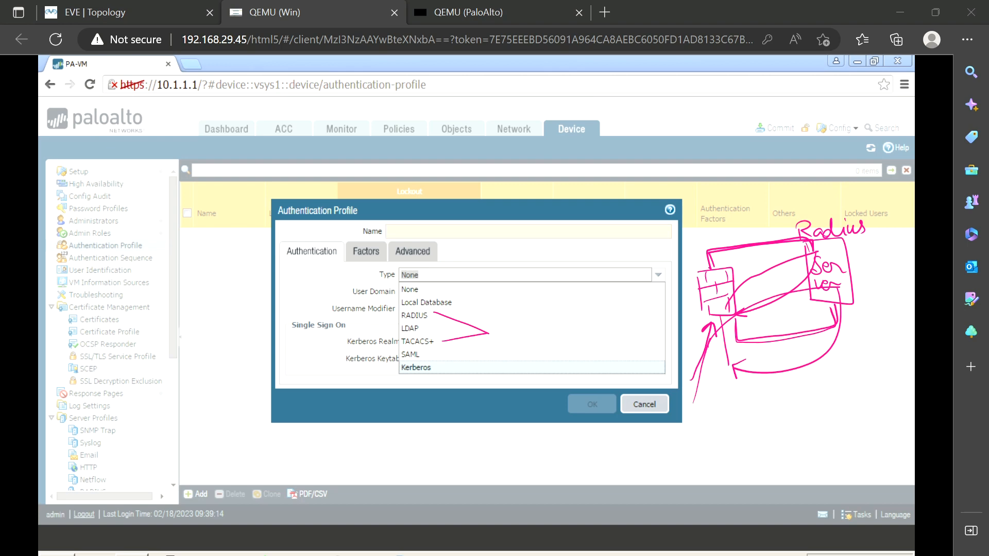
left_click_drag(425, 327, 545, 308)
left_click_drag(552, 299, 552, 314)
mouse_move(583, 300)
left_mouse_down()
mouse_move(574, 311)
mouse_move(608, 312)
left_mouse_up()
left_click_drag(614, 305, 642, 299)
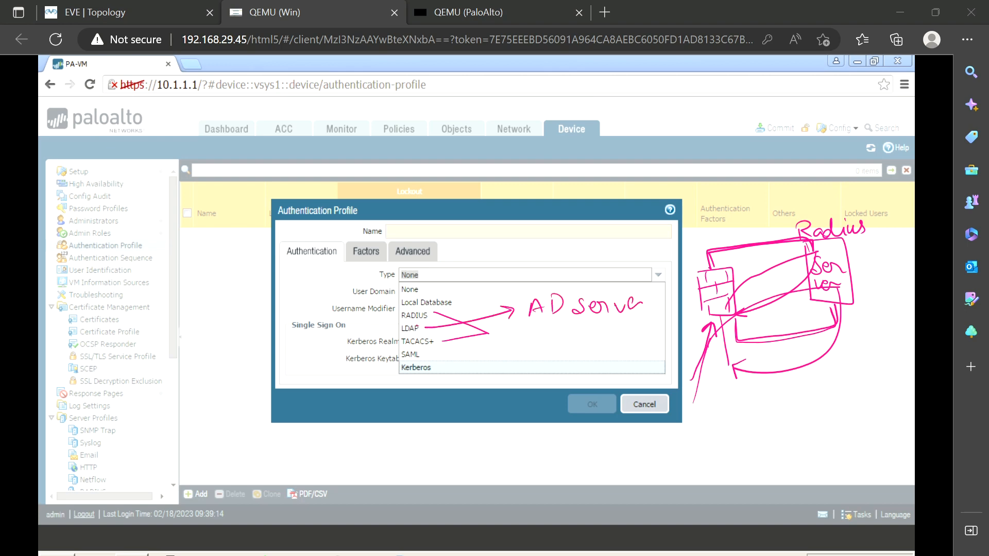
mouse_move(444, 361)
left_mouse_down()
mouse_move(401, 362)
mouse_move(444, 384)
mouse_move(453, 364)
mouse_move(483, 401)
mouse_move(468, 421)
mouse_move(506, 406)
left_mouse_up()
mouse_move(466, 434)
left_mouse_down()
mouse_move(523, 403)
mouse_move(443, 402)
mouse_move(482, 434)
left_mouse_up()
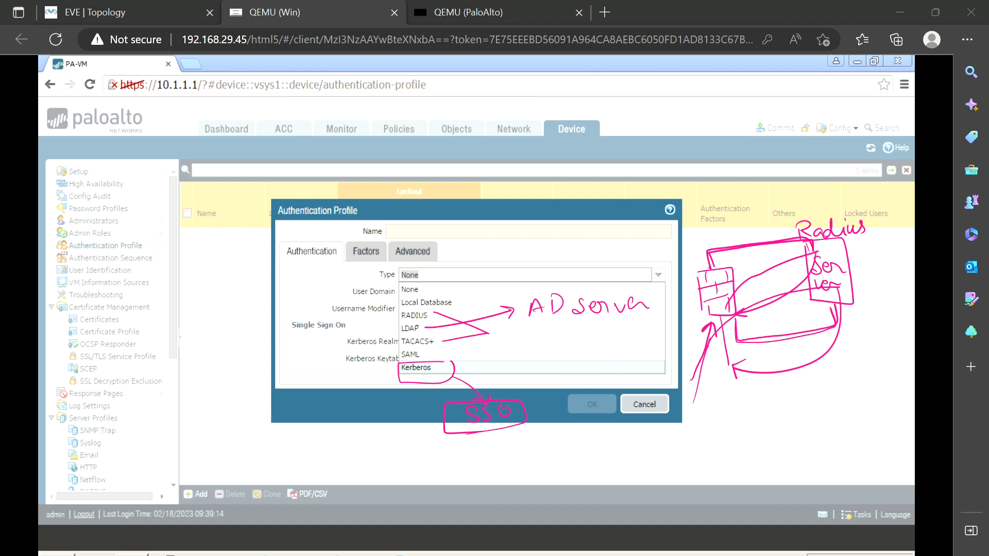
key("Escape")
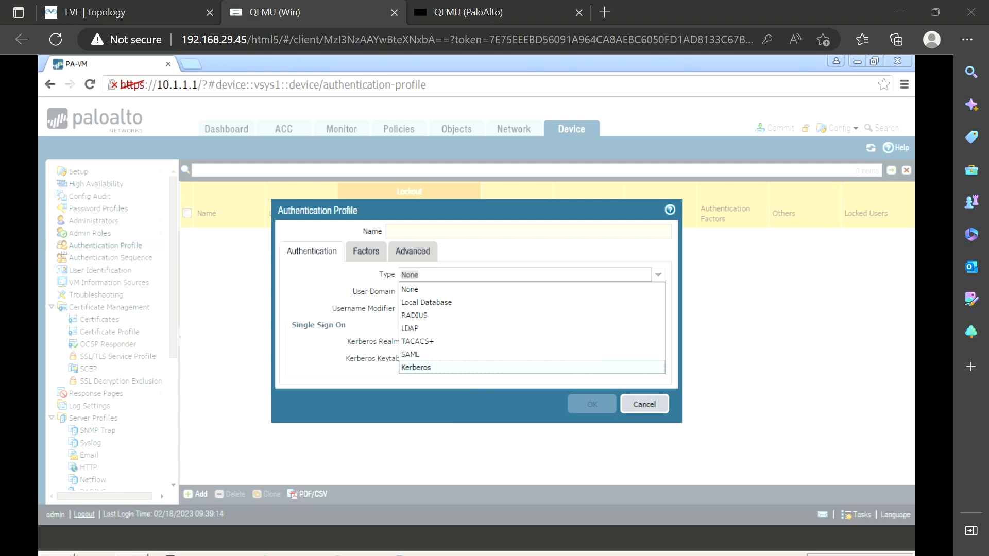
Name the profile LDAP, review the LDAP type's server and login fields, then revert Type to None
left_click(412, 328)
left_click(434, 230)
type("LDAP")
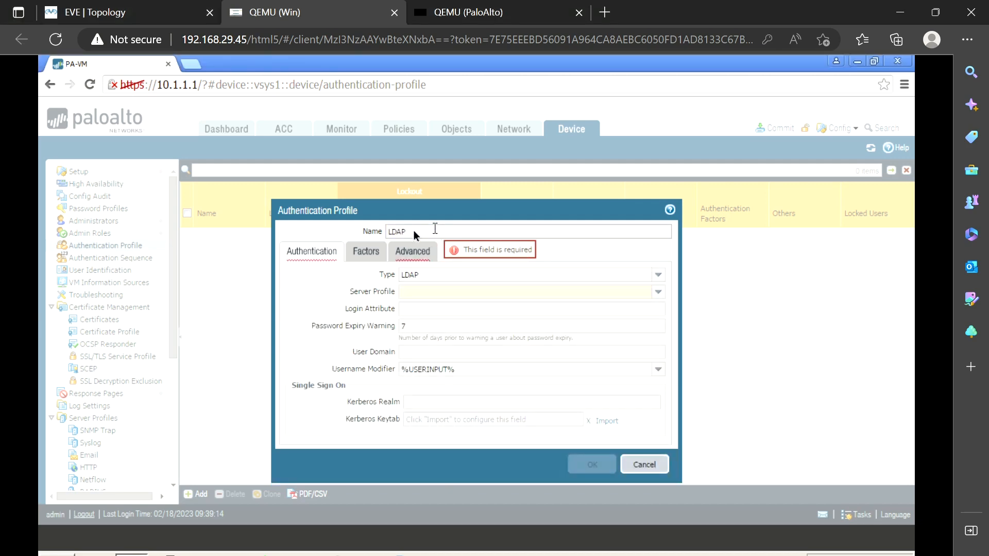
left_click(657, 292)
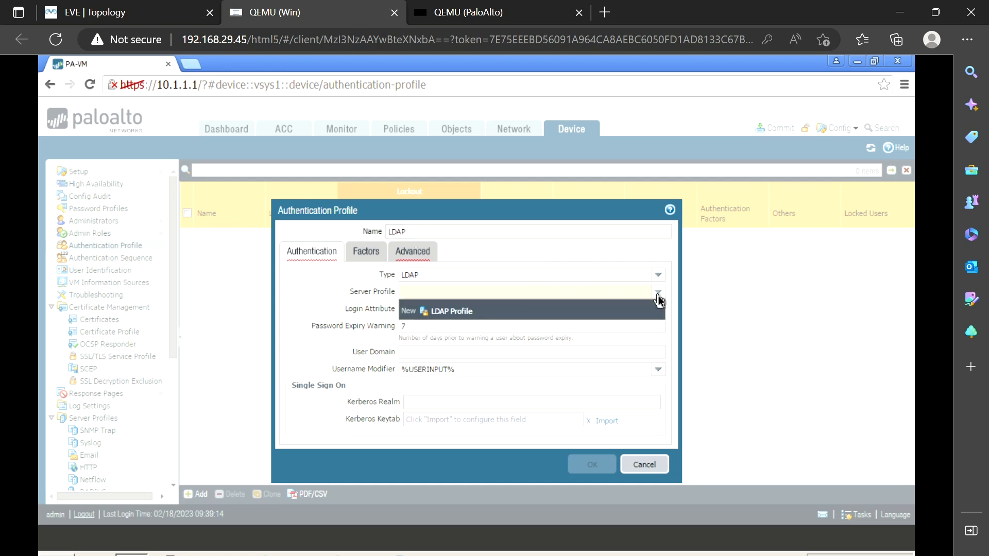
left_click(659, 293)
left_click(453, 309)
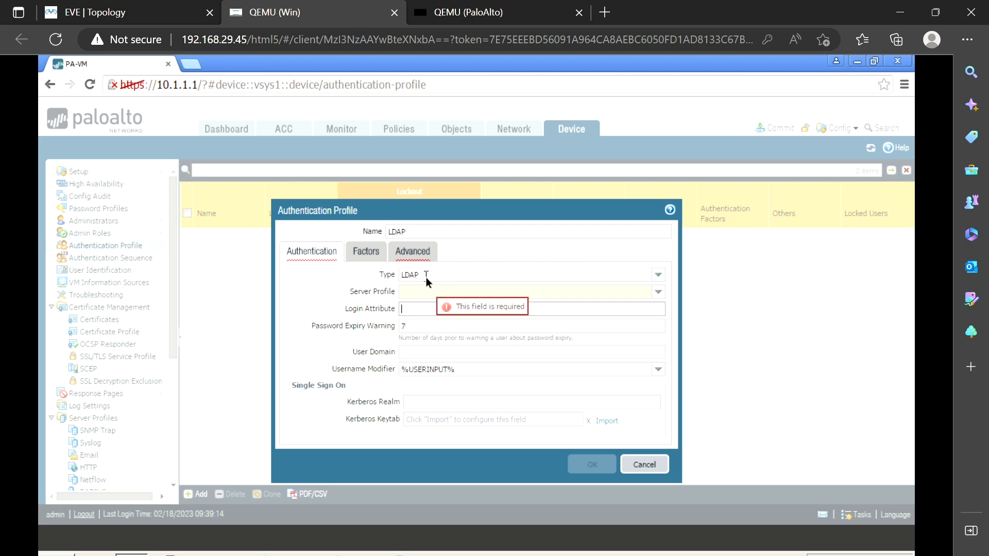
left_click(424, 353)
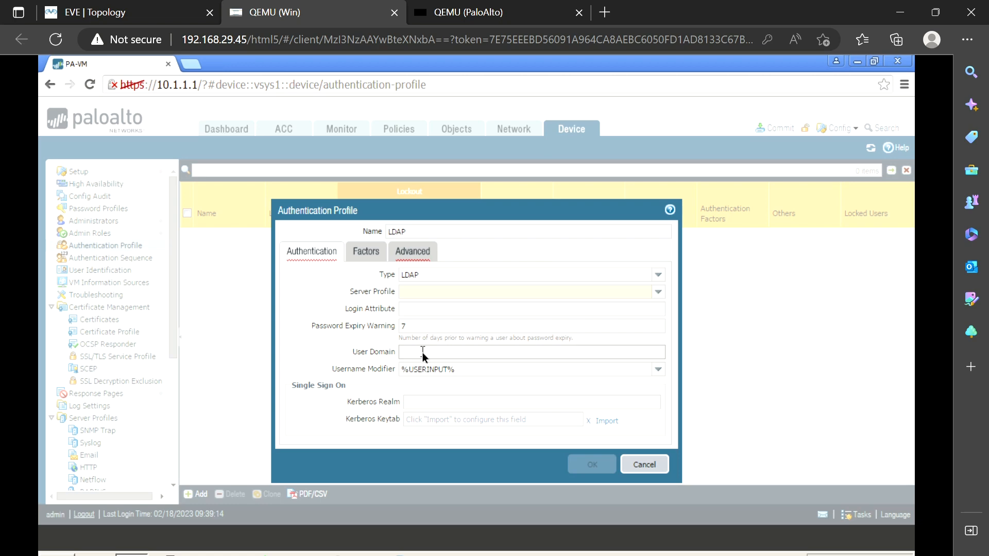
left_click(658, 275)
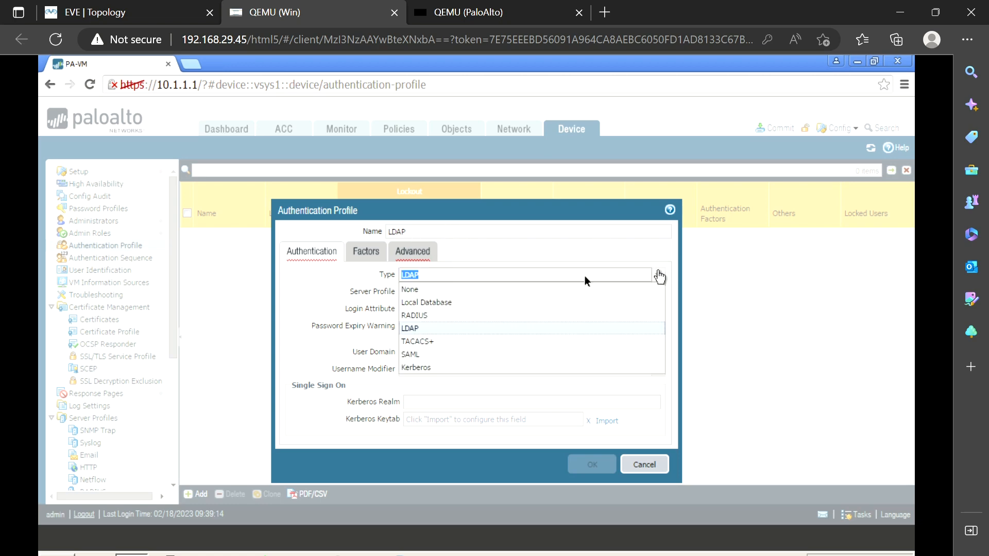
left_click(464, 288)
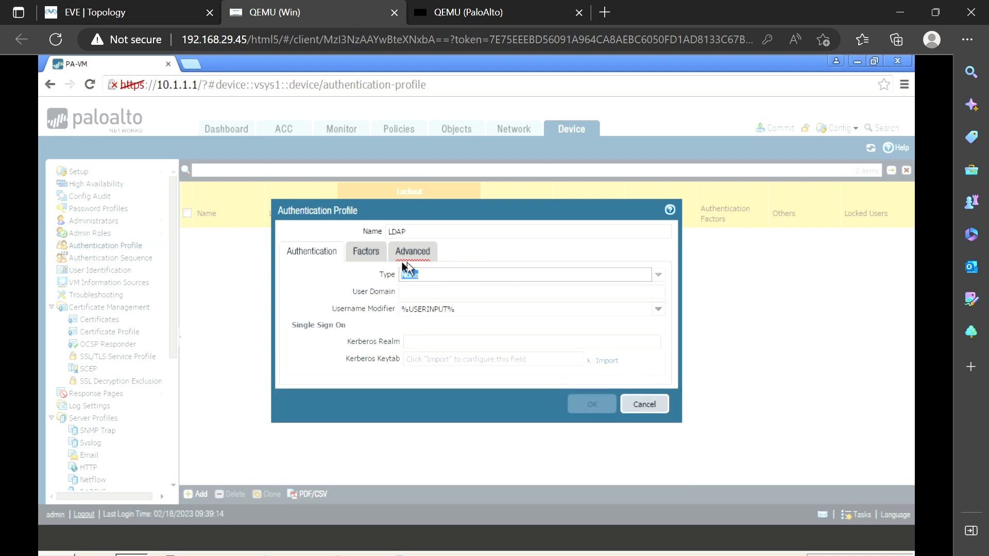
Add an authentication factor, start a new MFA profile to see its vendors, then cancel both dialogs
left_click(377, 254)
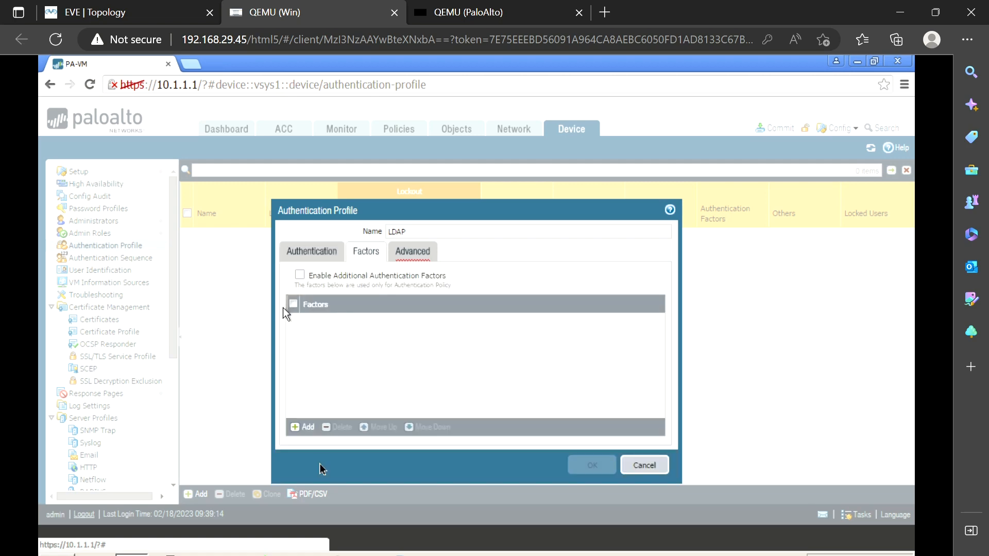
left_click(302, 428)
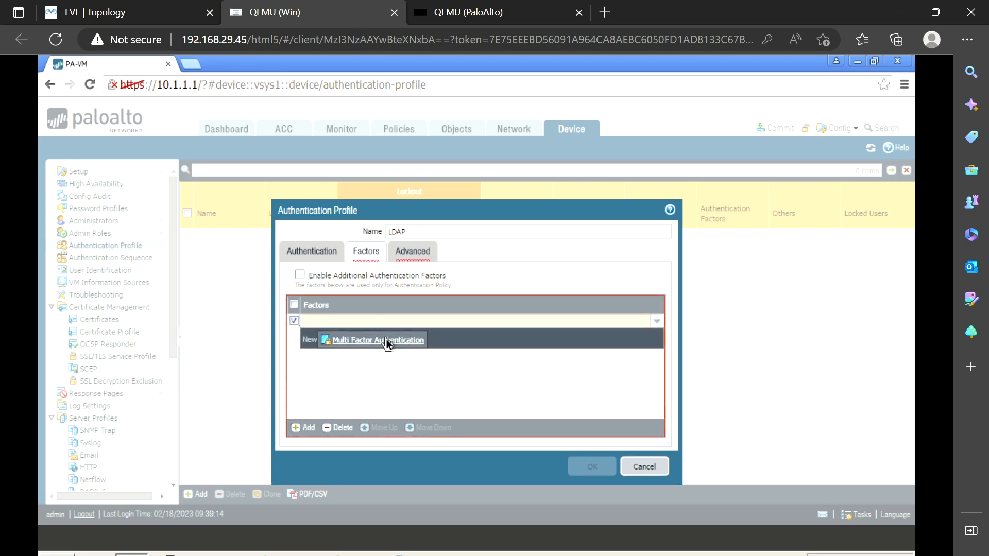
left_click(388, 341)
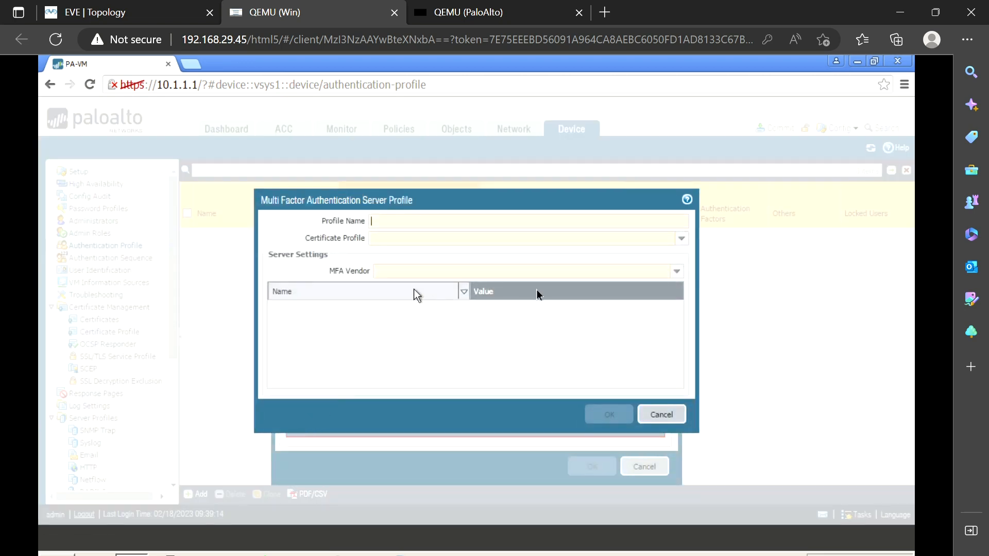
left_click(676, 273)
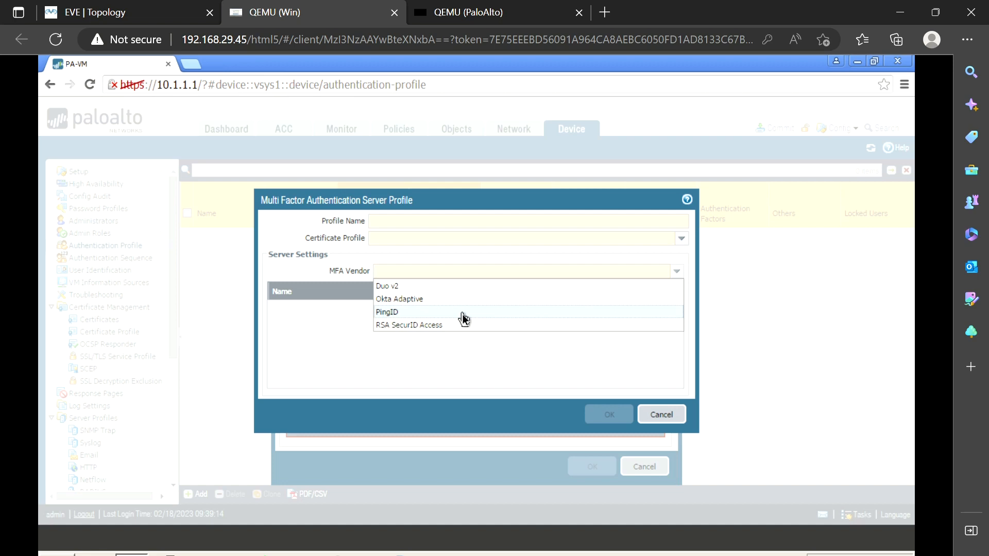
left_click(660, 414)
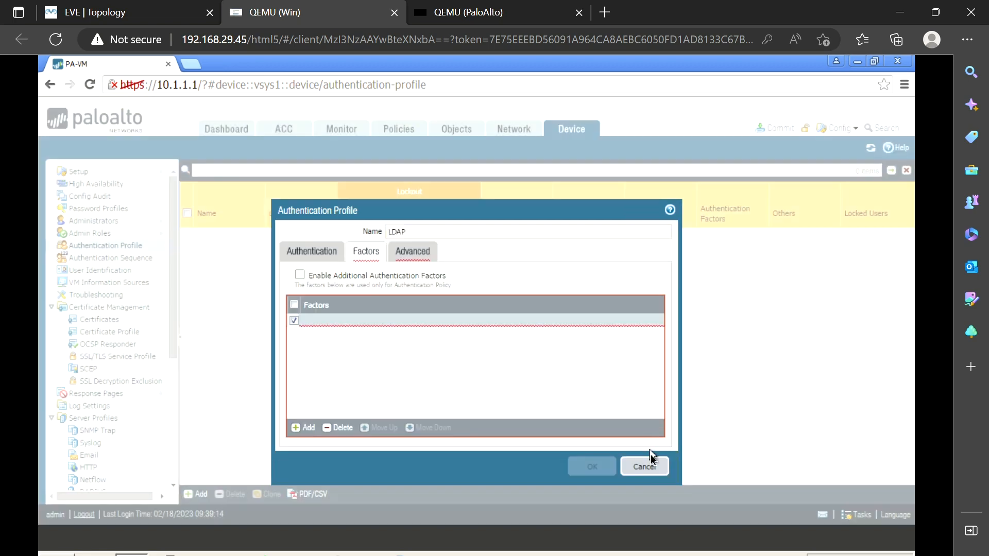
left_click(644, 467)
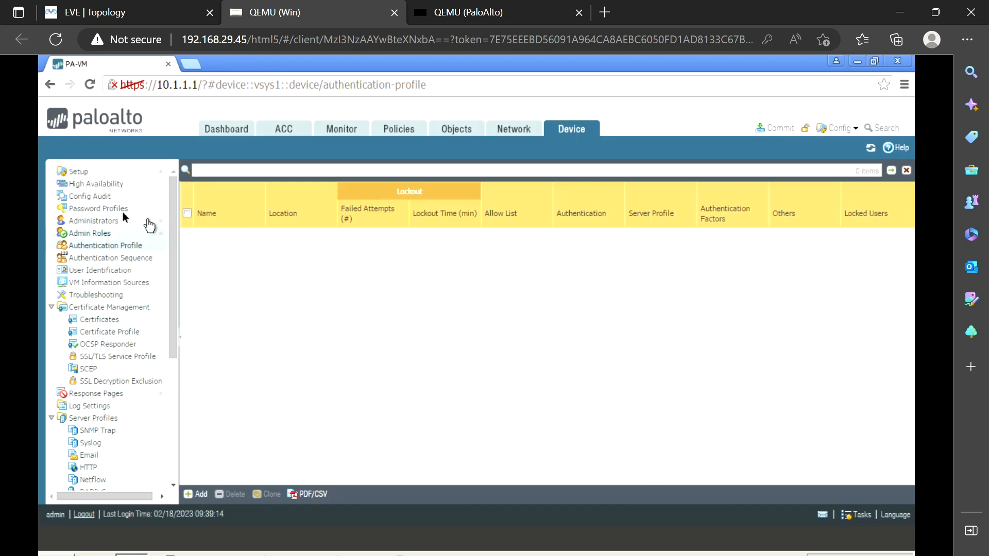
Start a new password profile named Expire3months with a 90-day required password change period
left_click(103, 210)
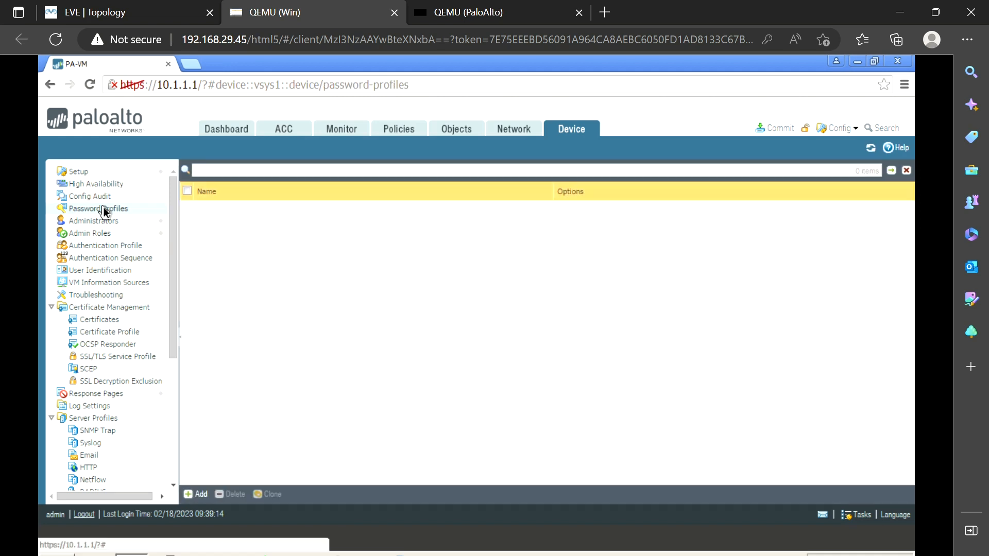
left_click(200, 496)
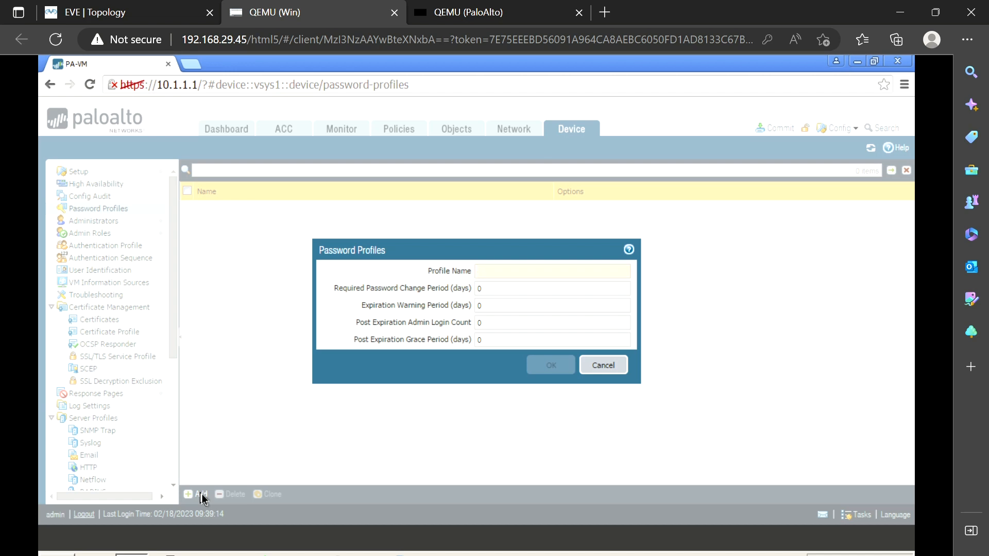
type("Expire")
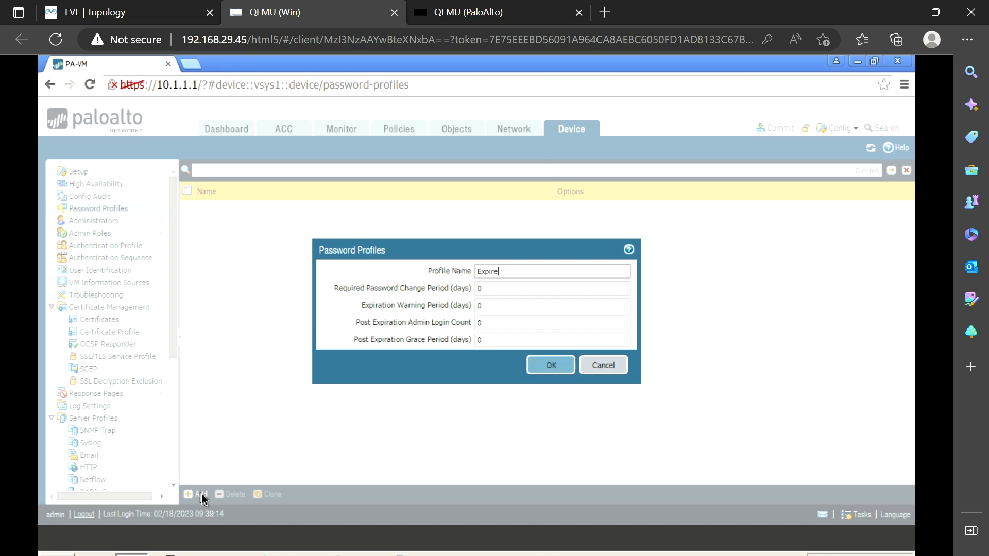
type("3months")
key("Tab")
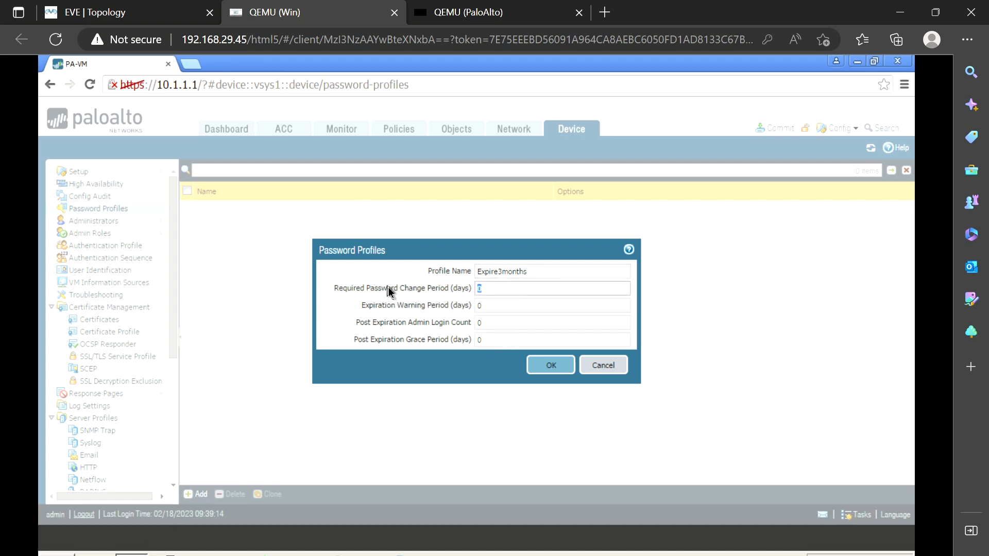
type("90")
Clear the expiration warning period and go through the remaining fields, then discard the profile and open Administrators
left_click(505, 305)
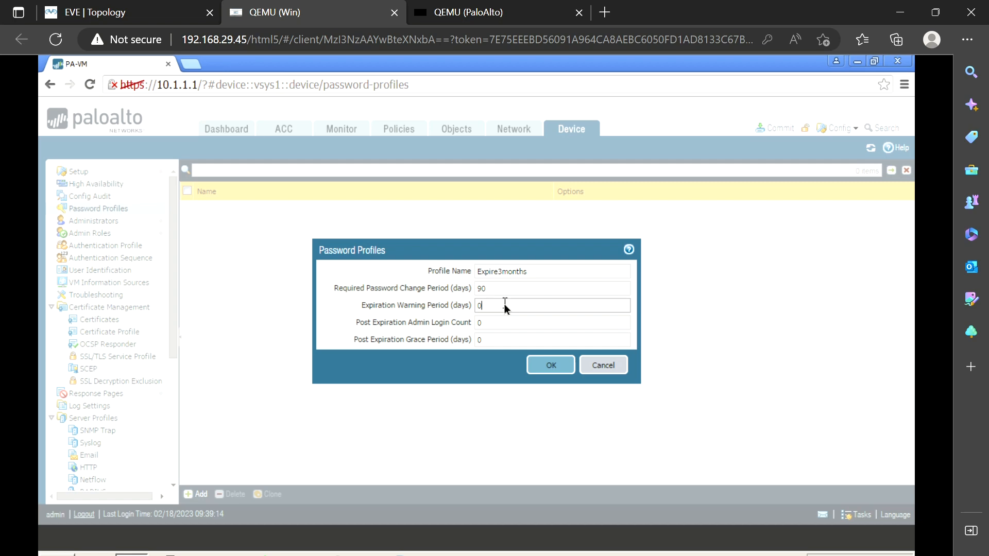
key("BackSpace")
left_click(504, 325)
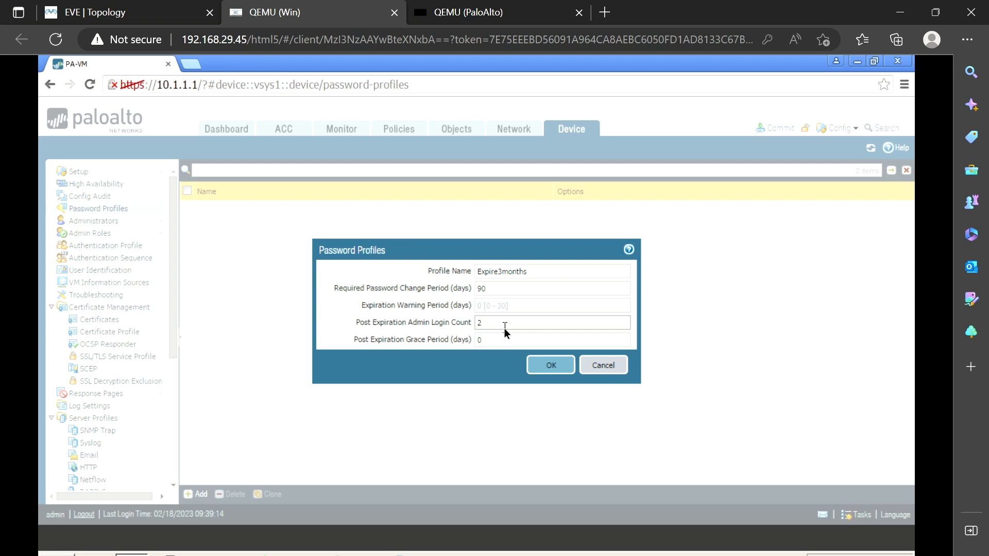
left_click(492, 342)
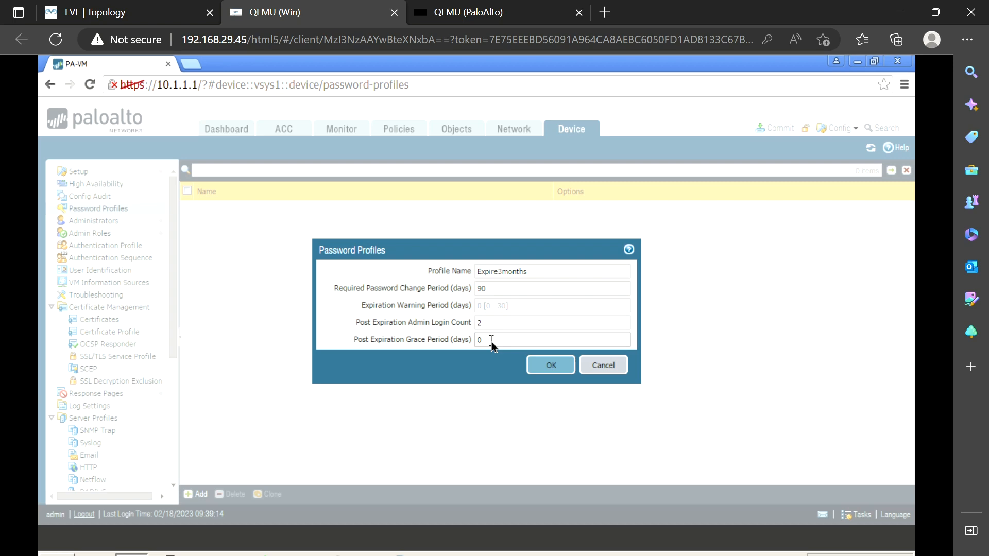
left_click(600, 366)
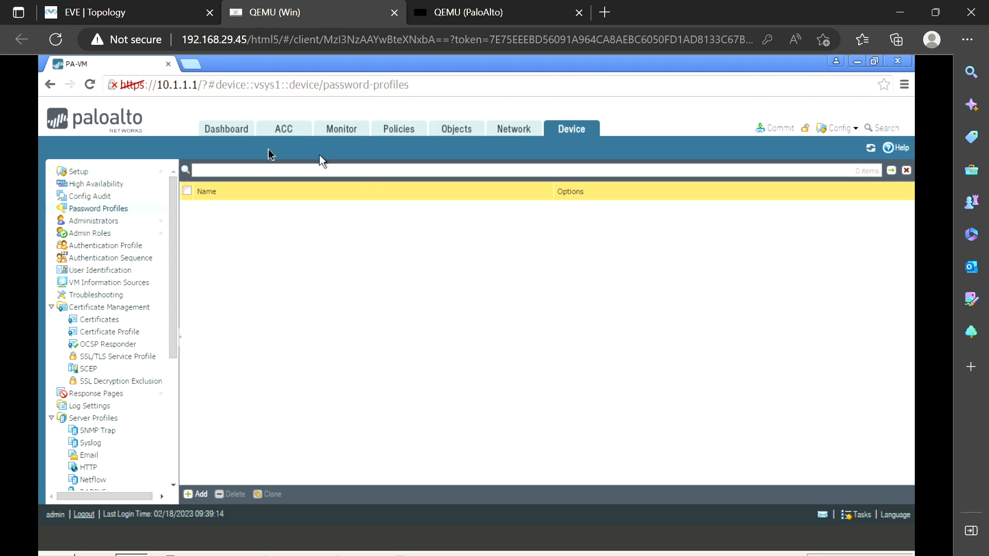
left_click(101, 221)
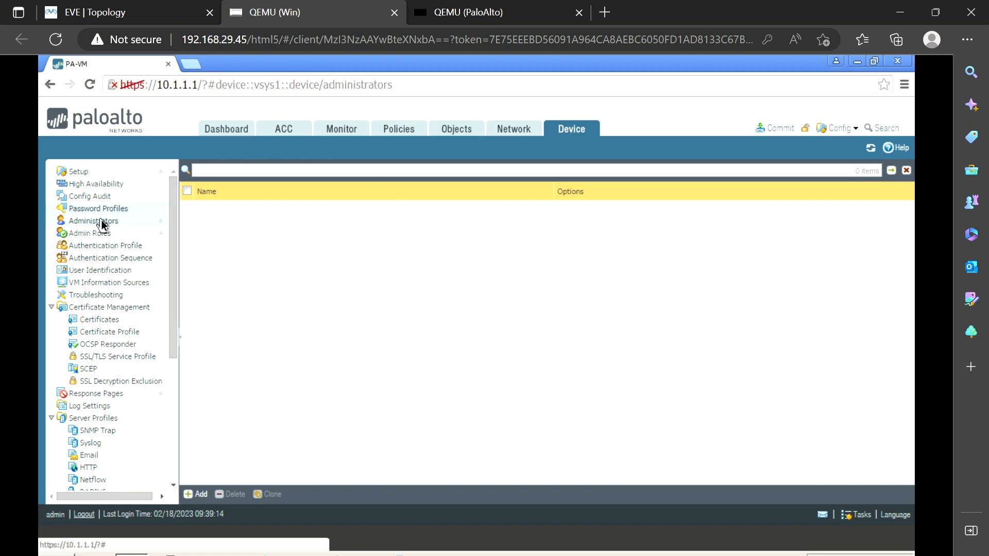
Add administrator testuser with authentication profile None and enter and confirm its password
left_click(200, 493)
type("testuser")
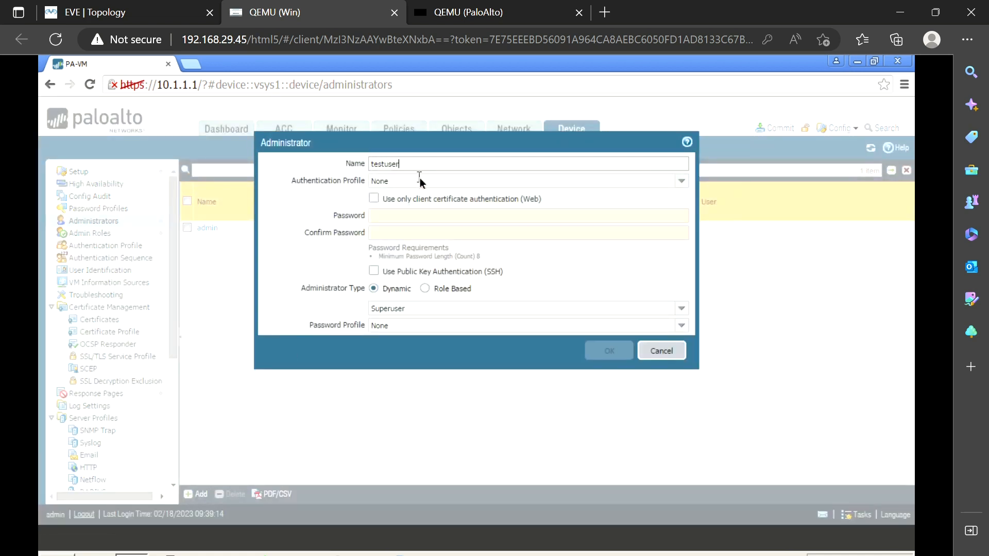
left_click(682, 183)
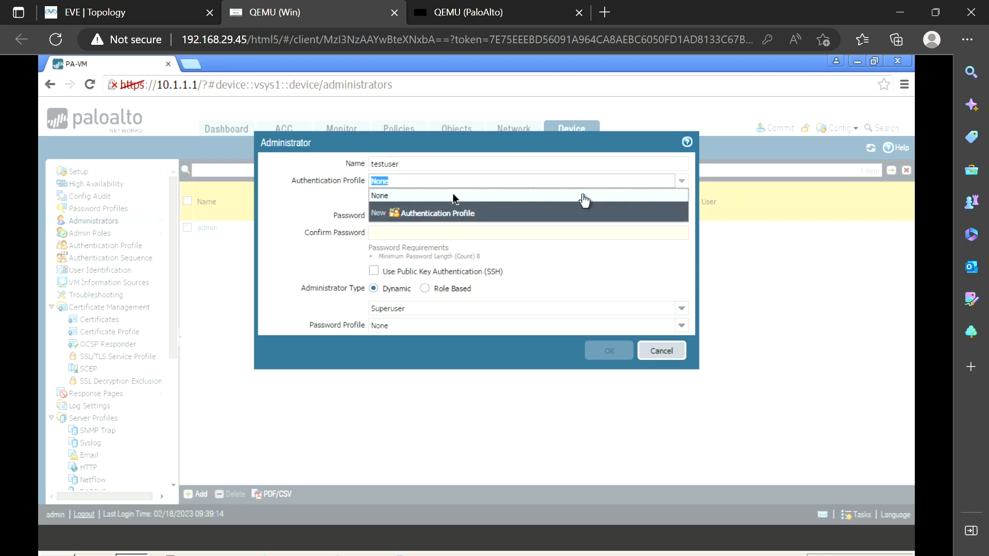
left_click(682, 183)
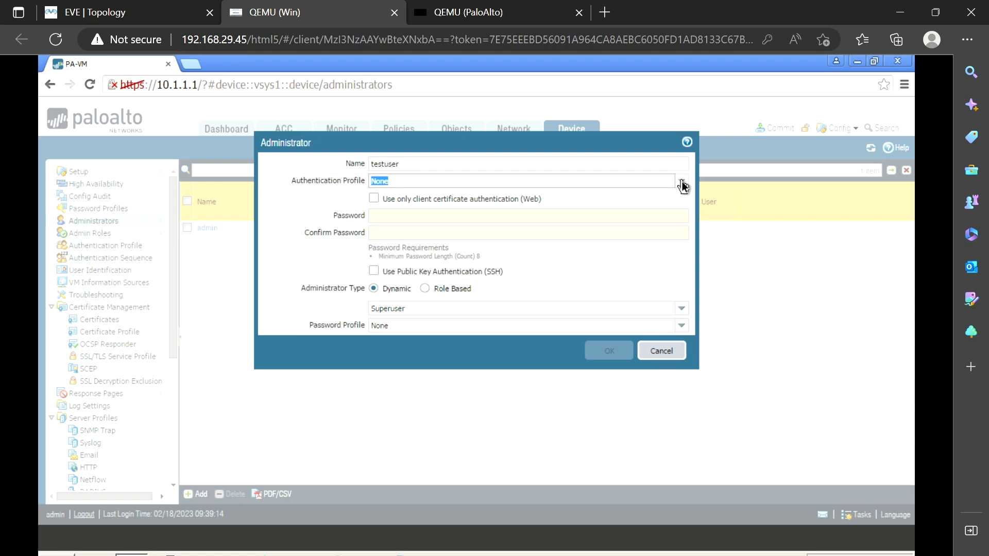
left_click(443, 216)
type("••••••••")
key("Tab")
type("••••••••")
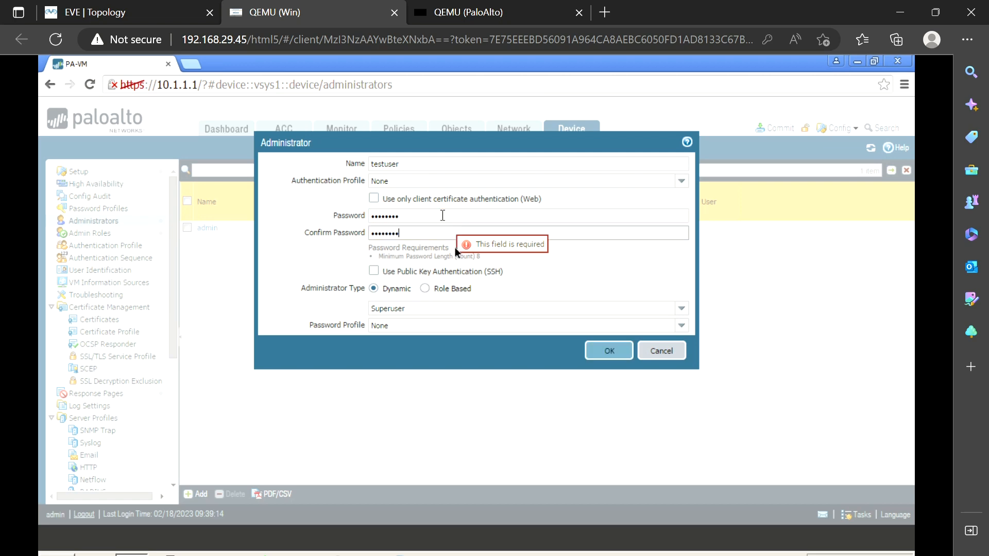
Make testuser role based with the NoMonitor profile, keep password profile None, and save
left_click(425, 288)
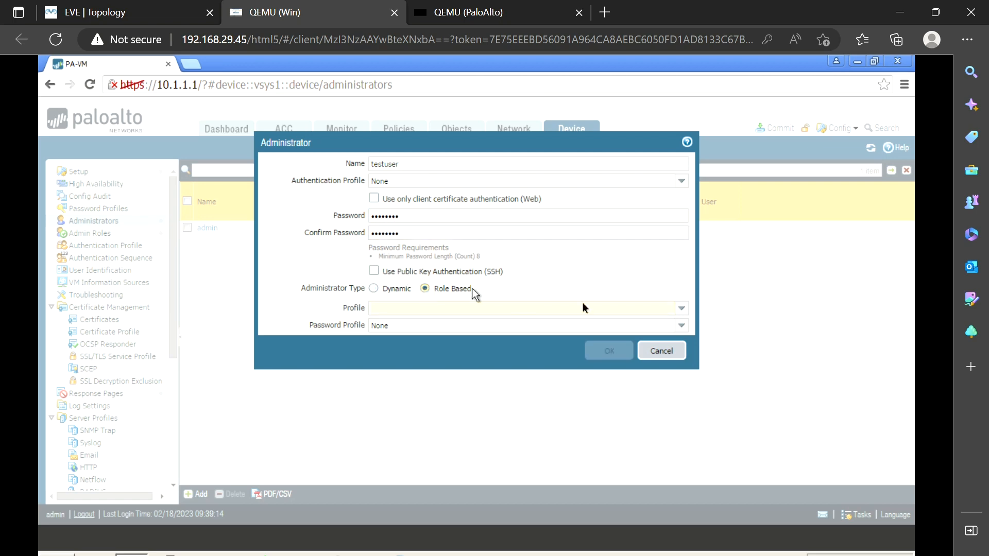
left_click(682, 308)
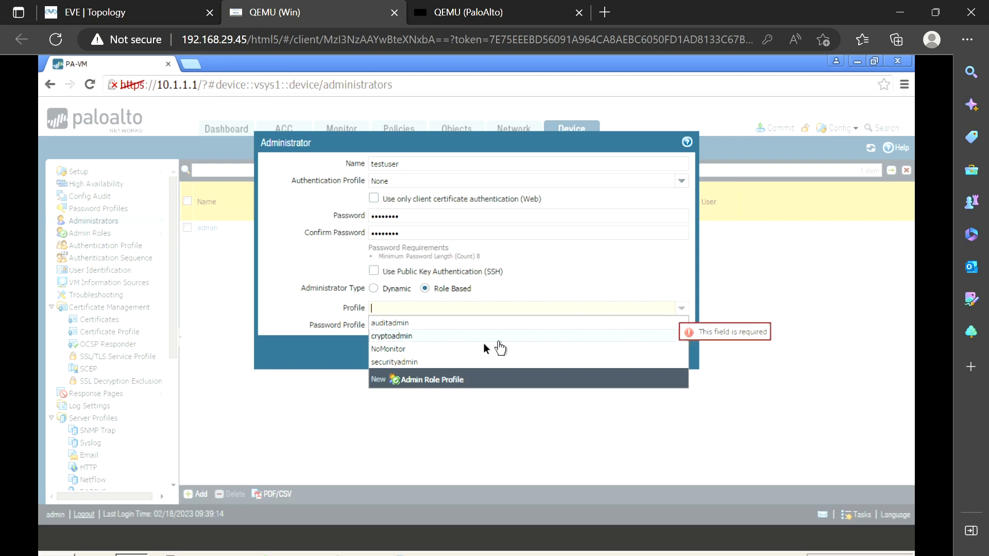
left_click(406, 350)
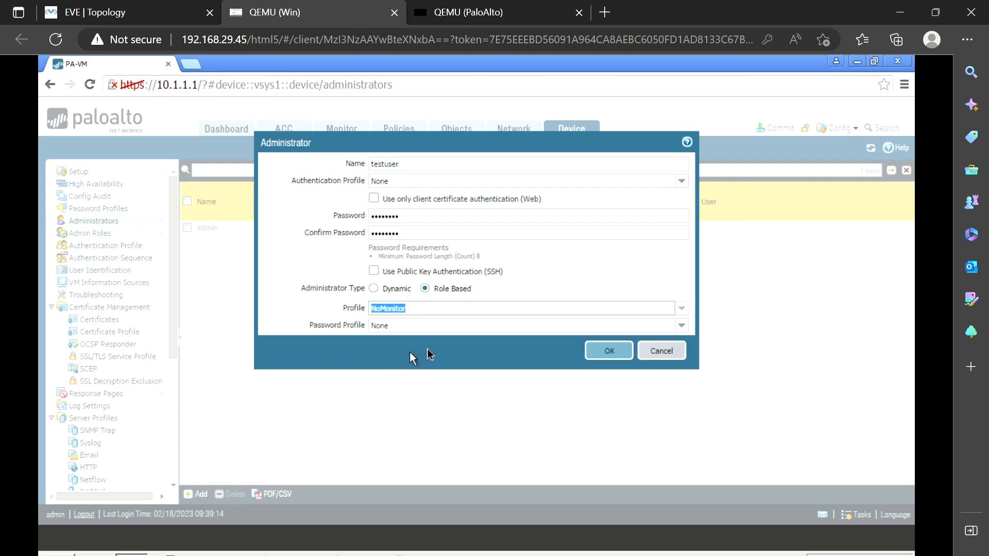
left_click(681, 329)
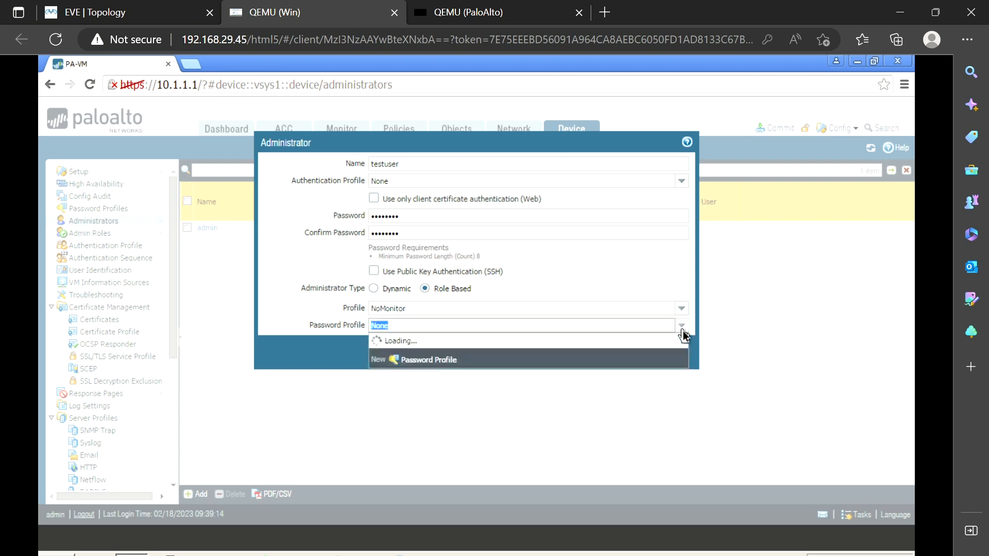
left_click(684, 335)
left_click(499, 362)
left_click(628, 354)
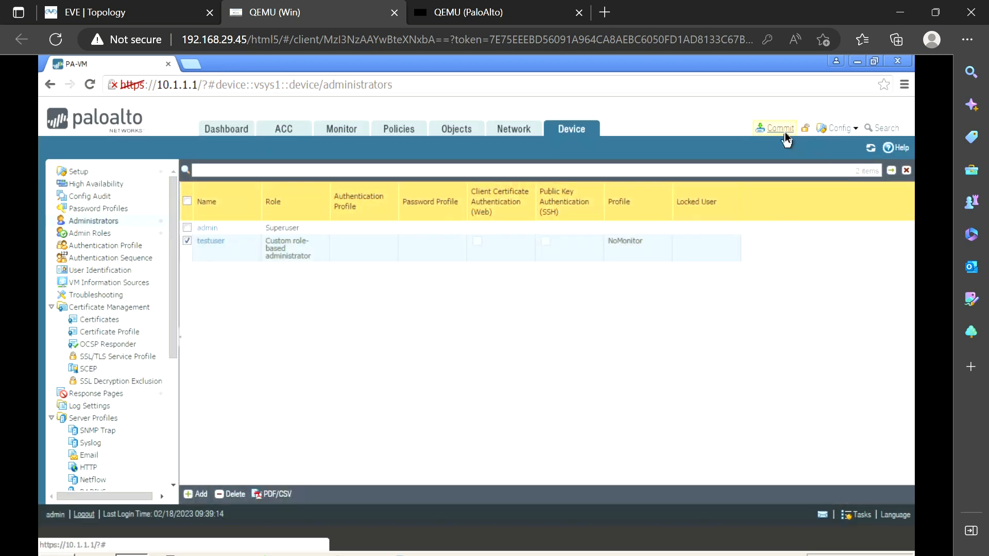
Commit the configuration, dismiss the successful commit status, and log out of the admin session
left_click(785, 133)
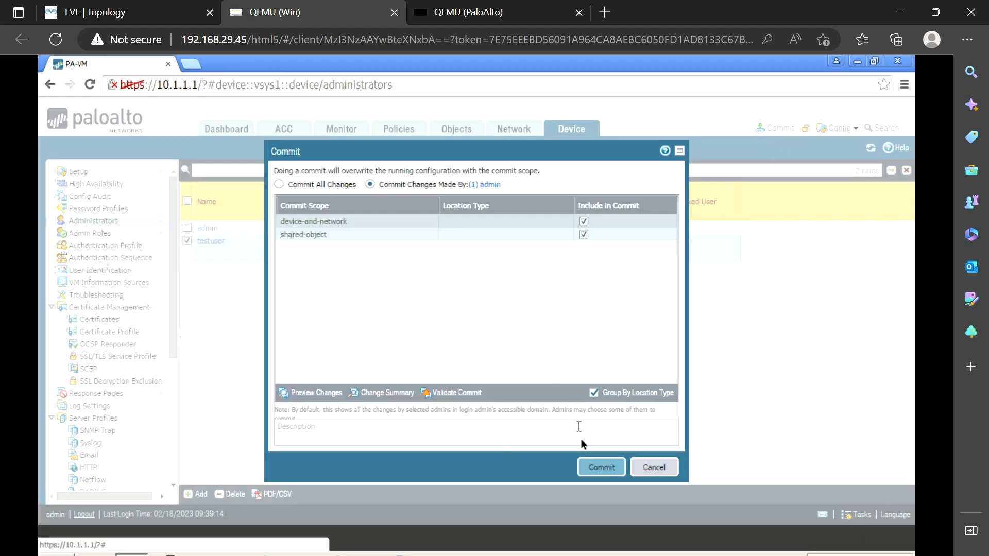
left_click(601, 469)
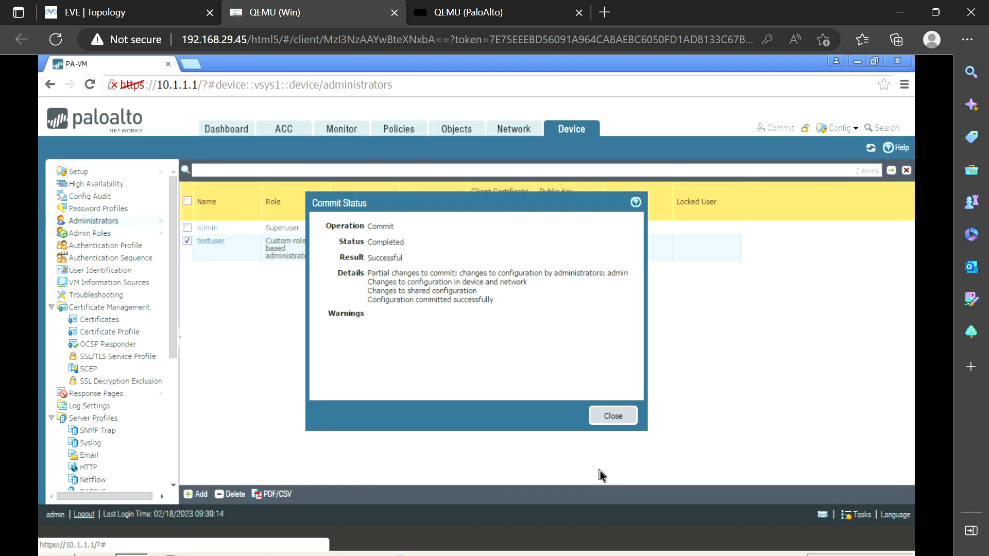
left_click(613, 415)
left_click(89, 515)
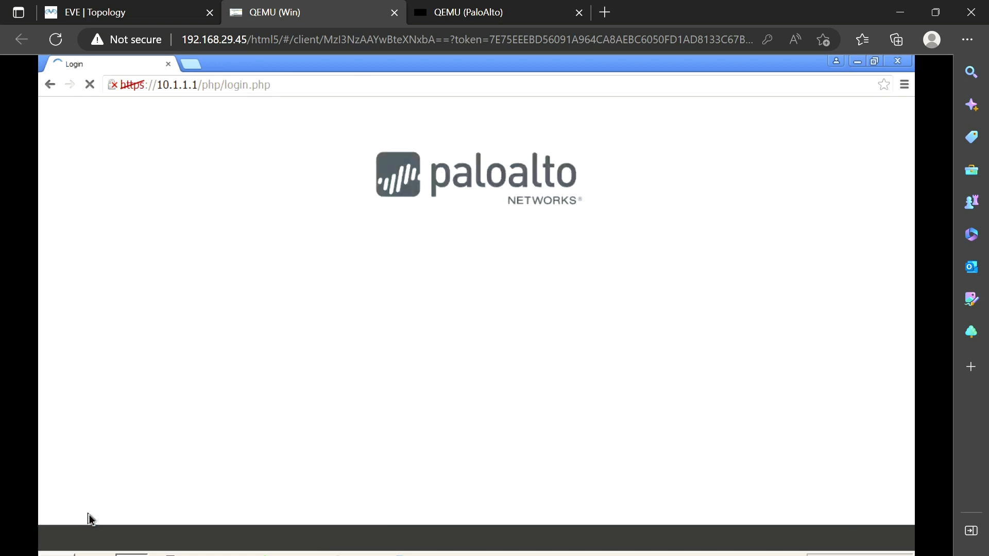
Sign in on the login page with username testuser and its password
type("testuser")
key("Tab")
type("********")
key("Return")
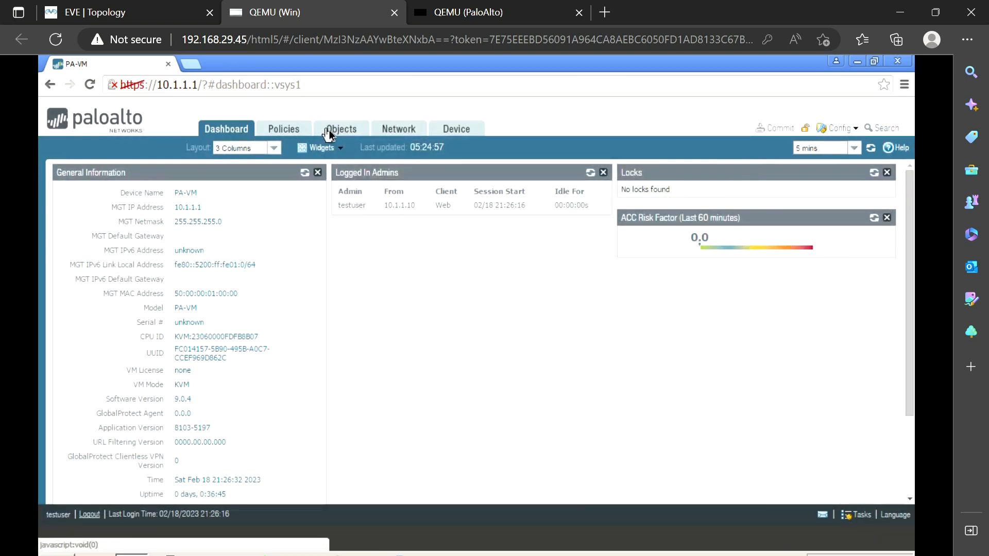
View the Network zones list, start a new zone and cancel it, then switch to Objects
left_click(394, 130)
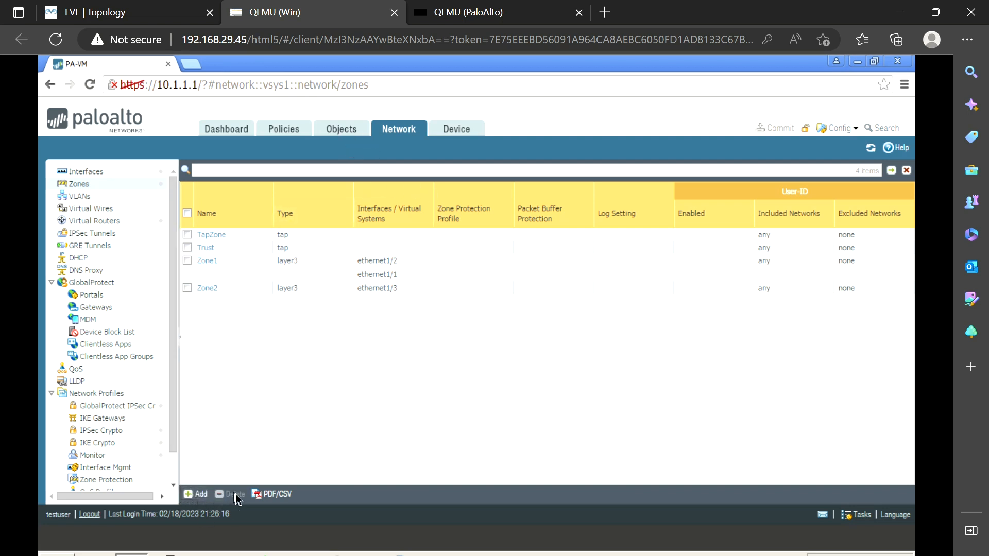
left_click(202, 497)
left_click(199, 496)
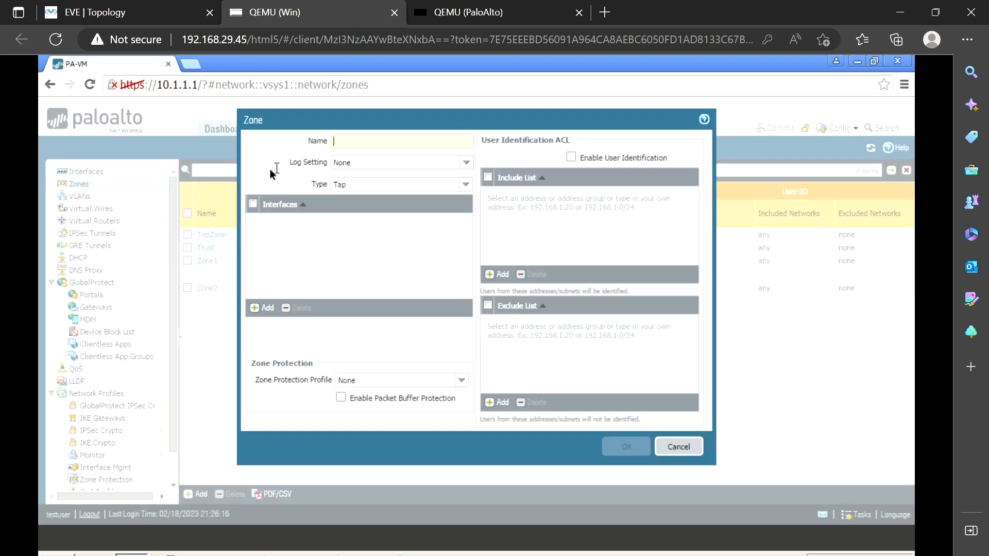
left_click(679, 447)
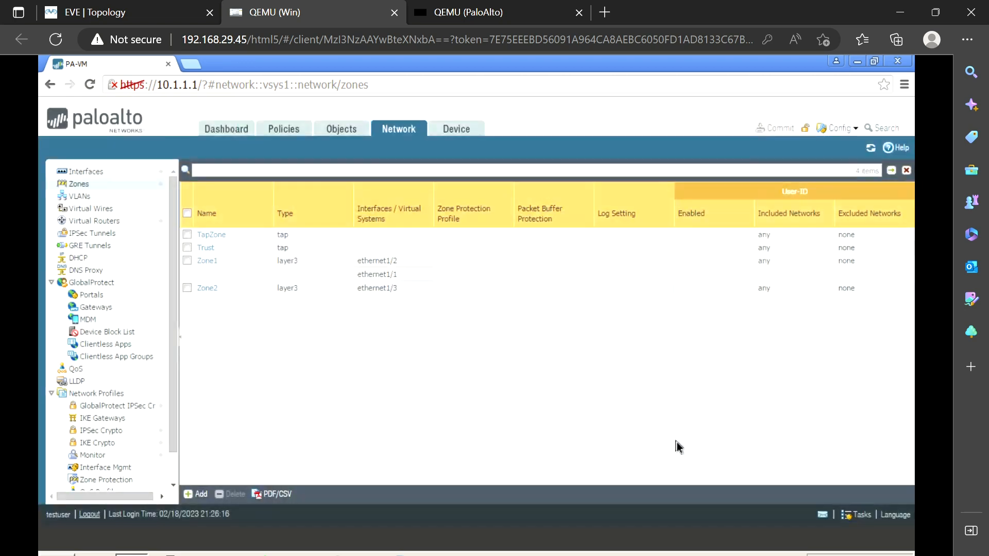
left_click(341, 129)
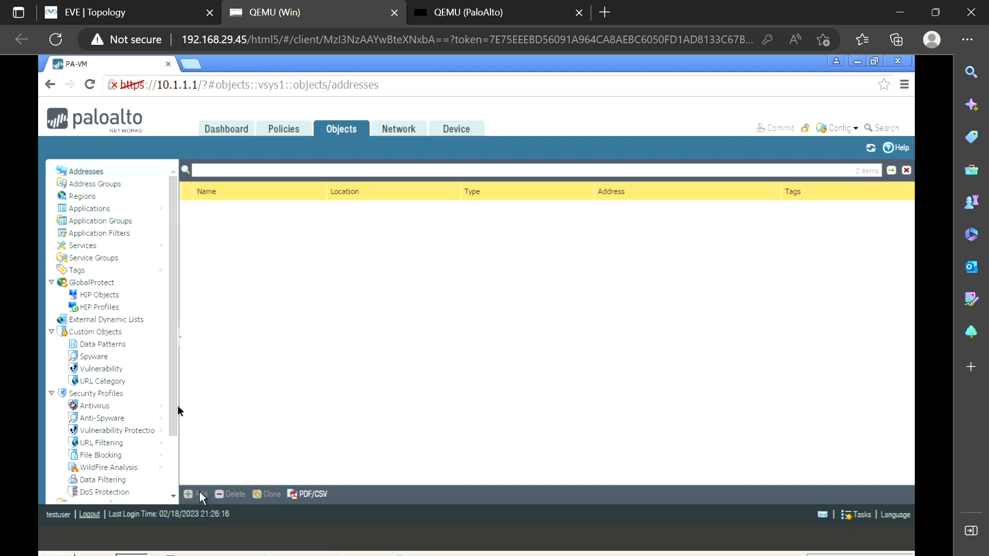
View the Address Groups and Regions lists, then return to the Dashboard
left_click(107, 188)
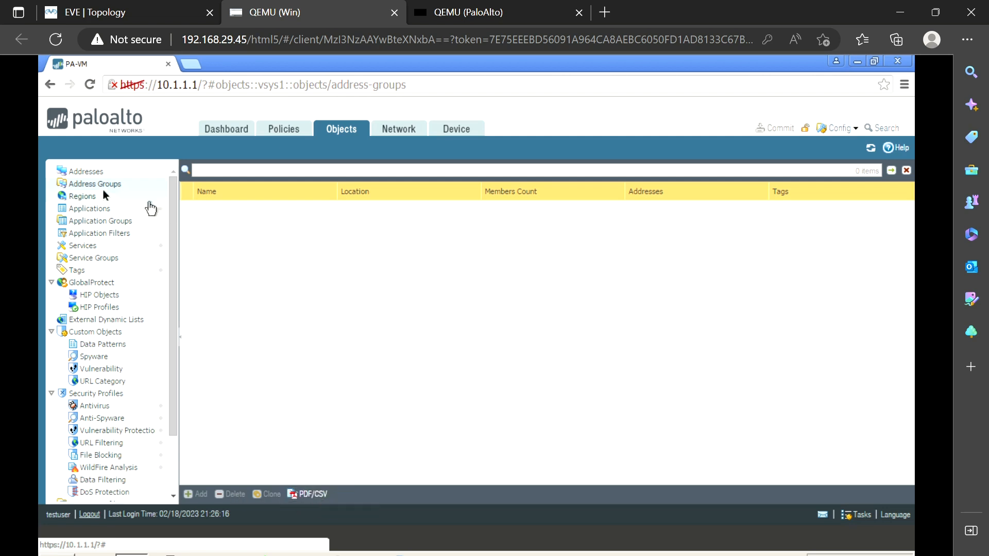
left_click(82, 196)
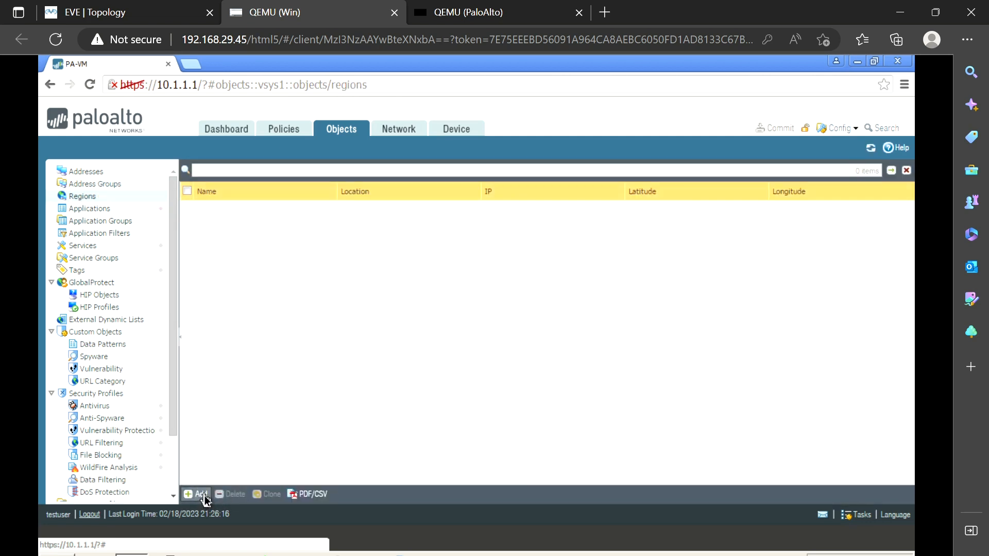
left_click(237, 130)
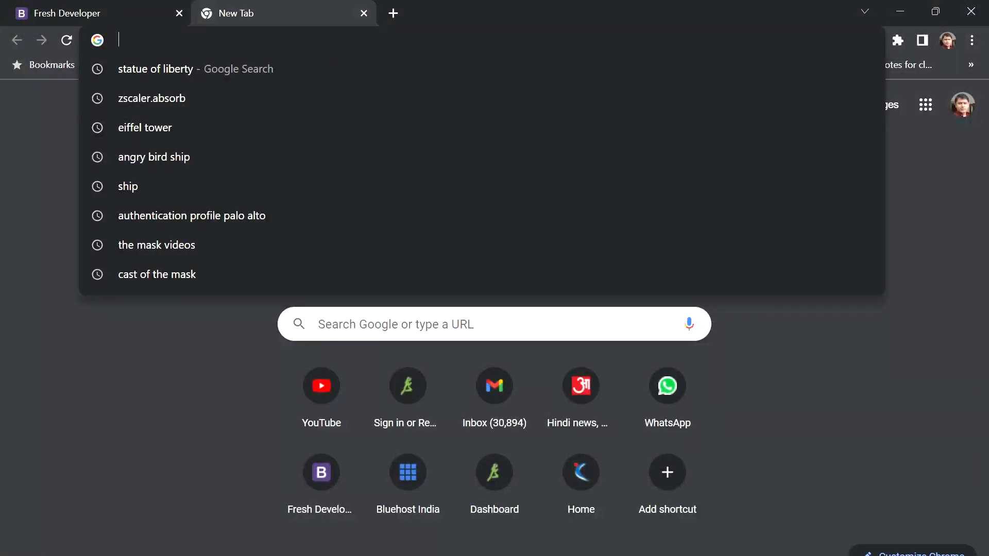
Search for Palo Alto administrator docs and scroll Administrative Role Types to the Dynamic Role table
type("Ad")
key("Return")
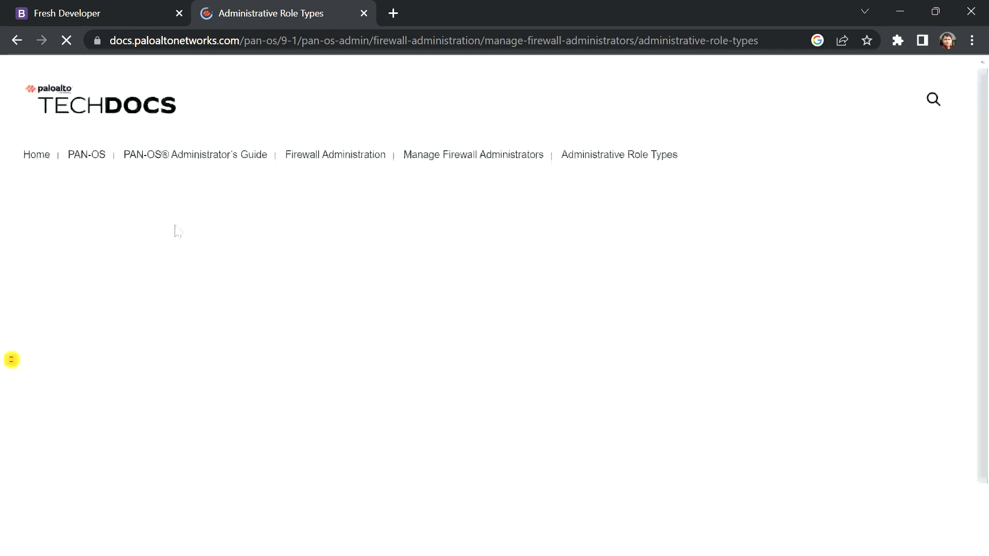
scroll(527, 412, "down", 4)
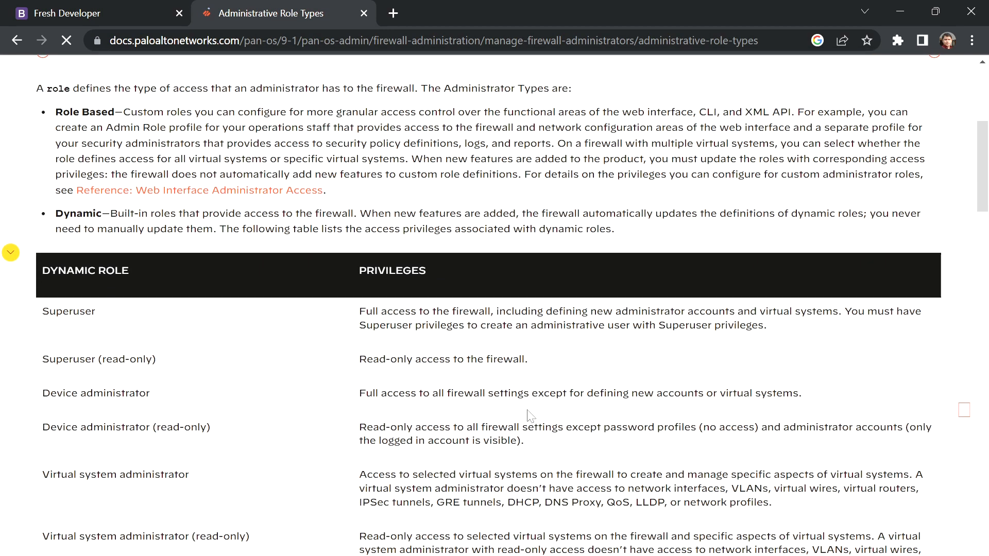
scroll(527, 412, "down", 1)
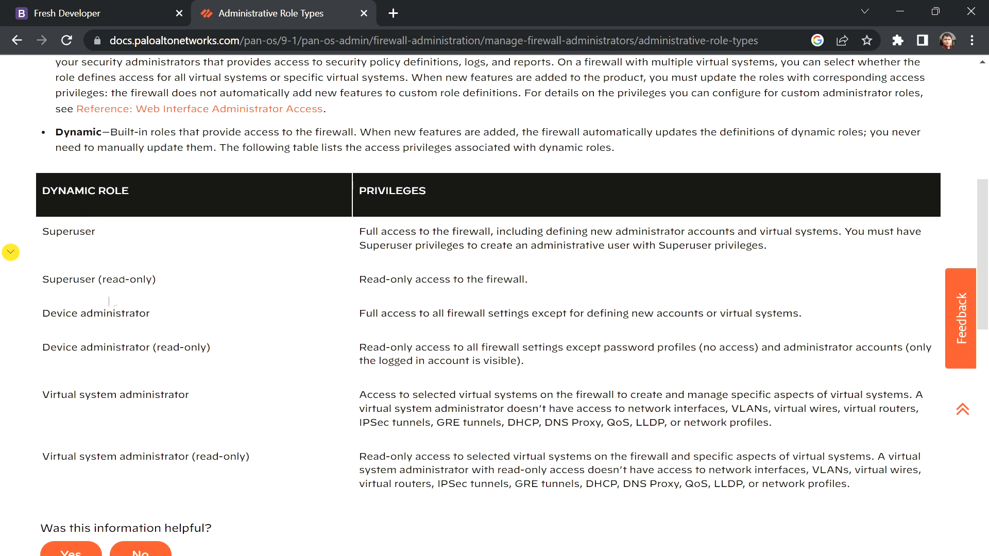
scroll(109, 301, "down", 1)
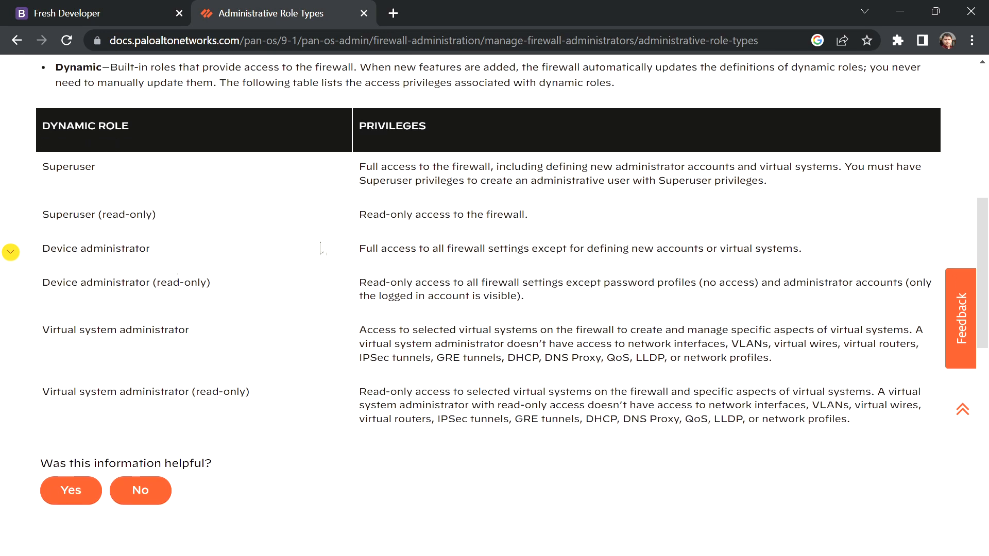
scroll(541, 260, "down", 2)
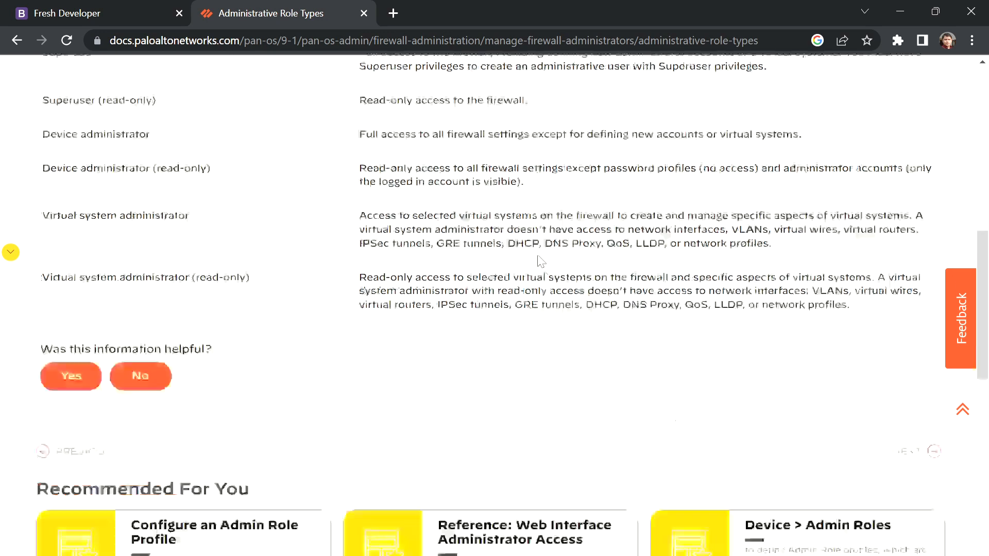
scroll(541, 261, "up", 15)
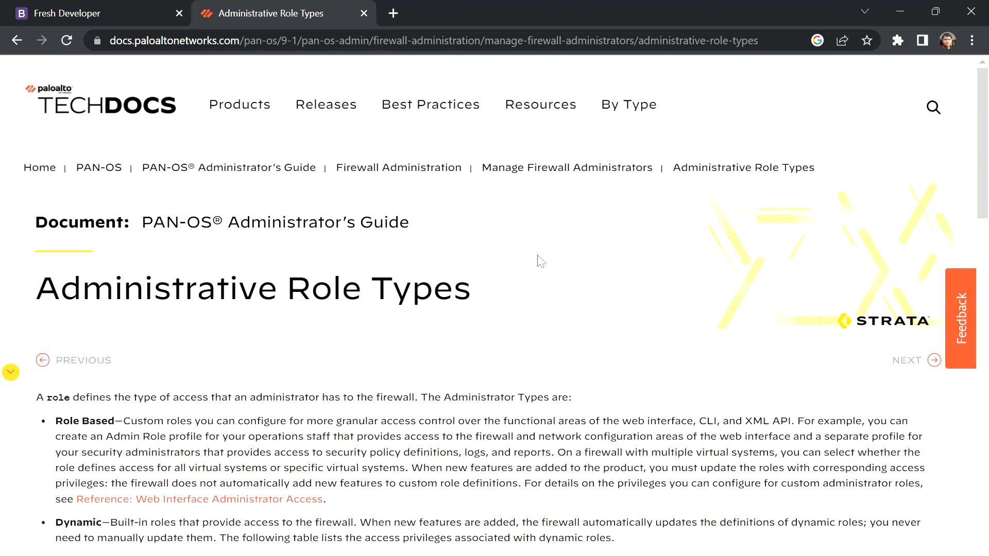
scroll(540, 261, "down", 4)
scroll(538, 260, "down", 2)
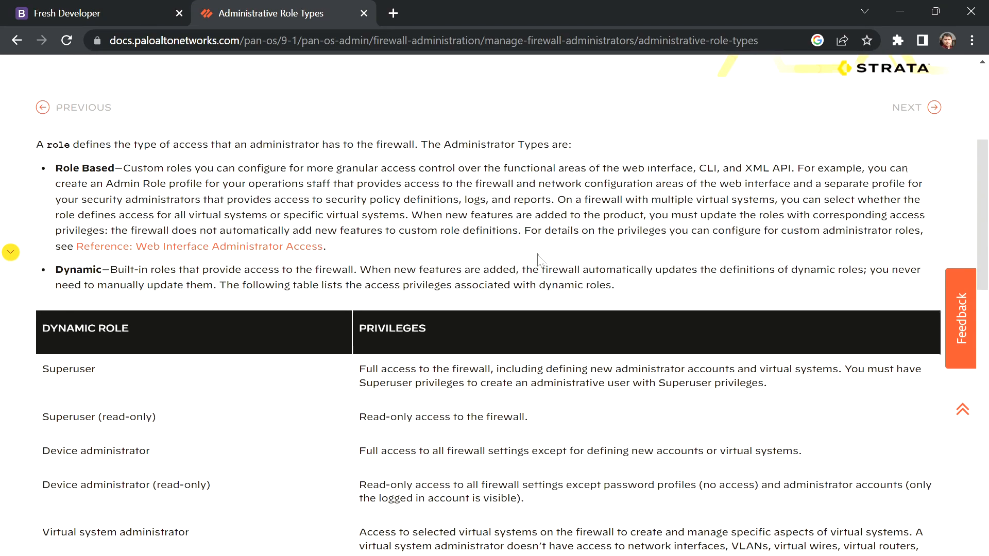